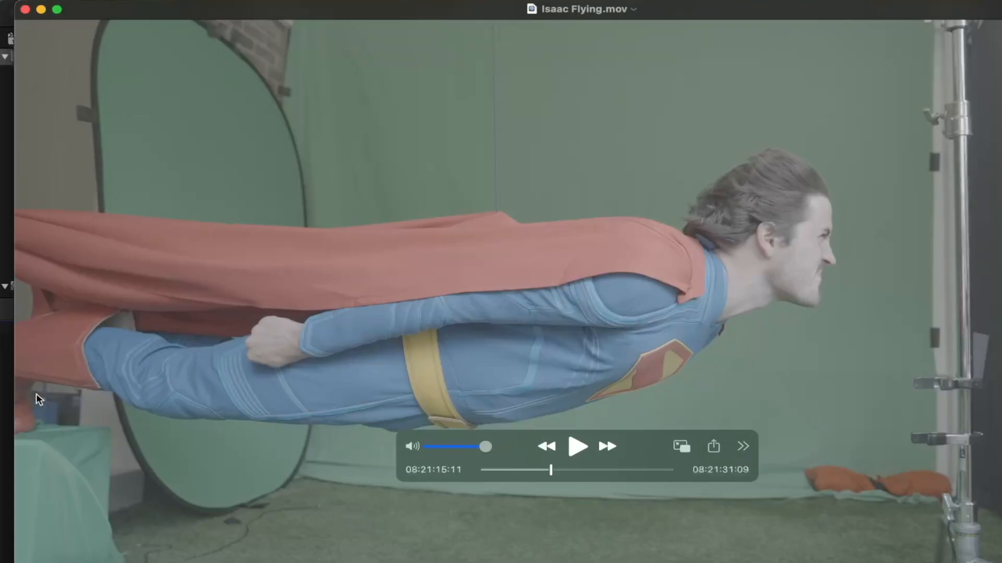
# Step: Scrub ahead in the green-screen footage of the flying actor
pyautogui.moveTo(550, 470); pyautogui.dragTo(593, 470)
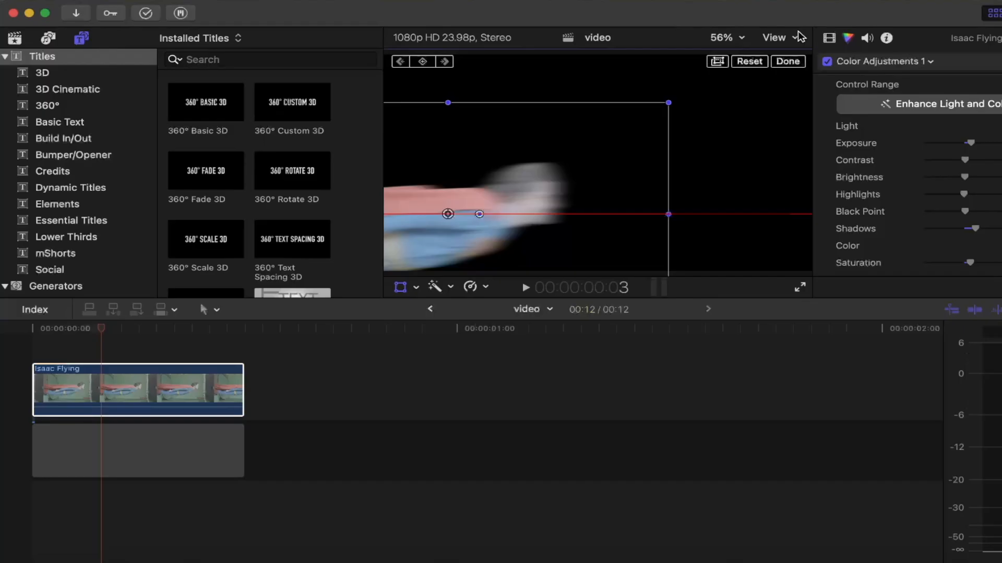
# Step: Reset the transform of the flying actor clip, finish the transform editing and select the clip in the timeline
pyautogui.click(749, 62)
pyautogui.click(790, 62)
pyautogui.click(47, 373)
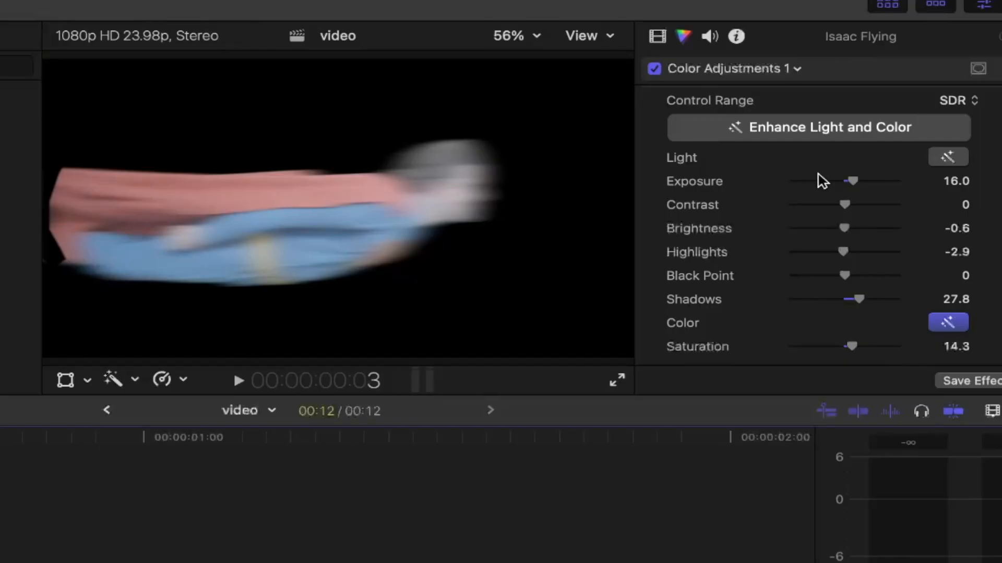
# Step: Review the clip's color adjustments and its keyer and mask effects, and turn off the Directional blur
pyautogui.scroll(-5, 715, 112)
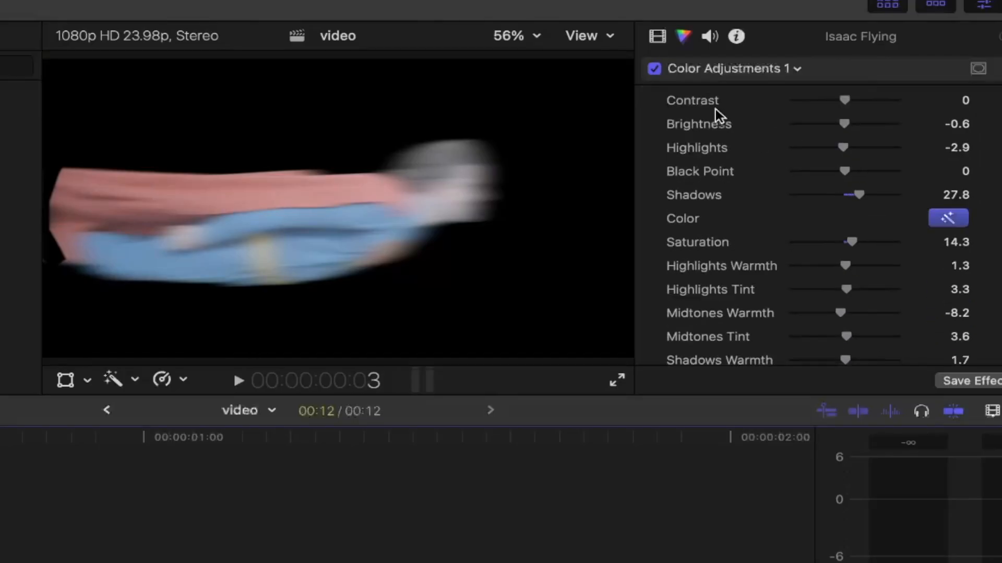
pyautogui.scroll(5, 716, 112)
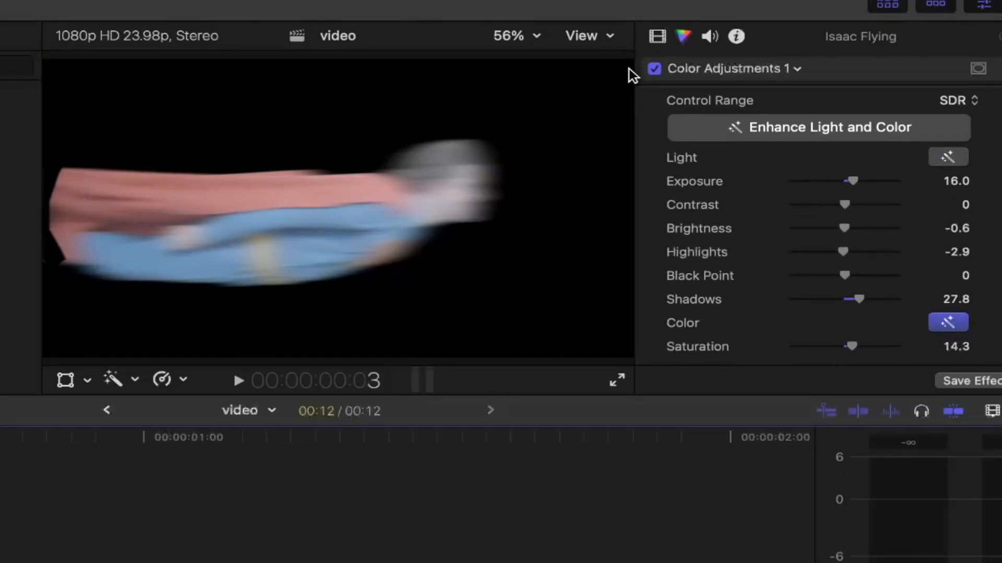
pyautogui.click(658, 35)
pyautogui.scroll(-10, 706, 235)
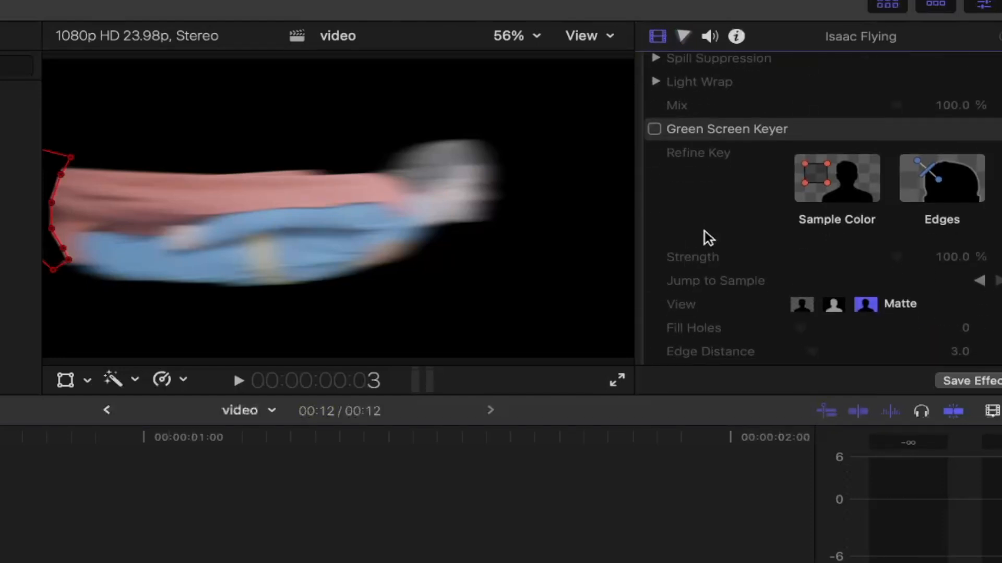
pyautogui.scroll(3, 705, 238)
pyautogui.scroll(-10, 705, 237)
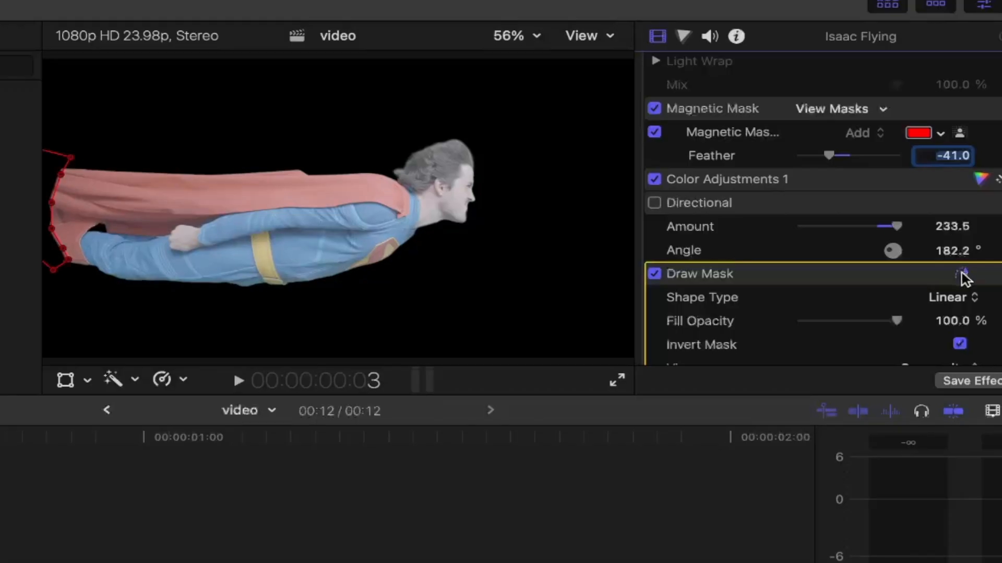
# Step: Compare the clip with Draw Mask turned off and back on, reviewing its transform, crop and other effect settings
pyautogui.click(654, 274)
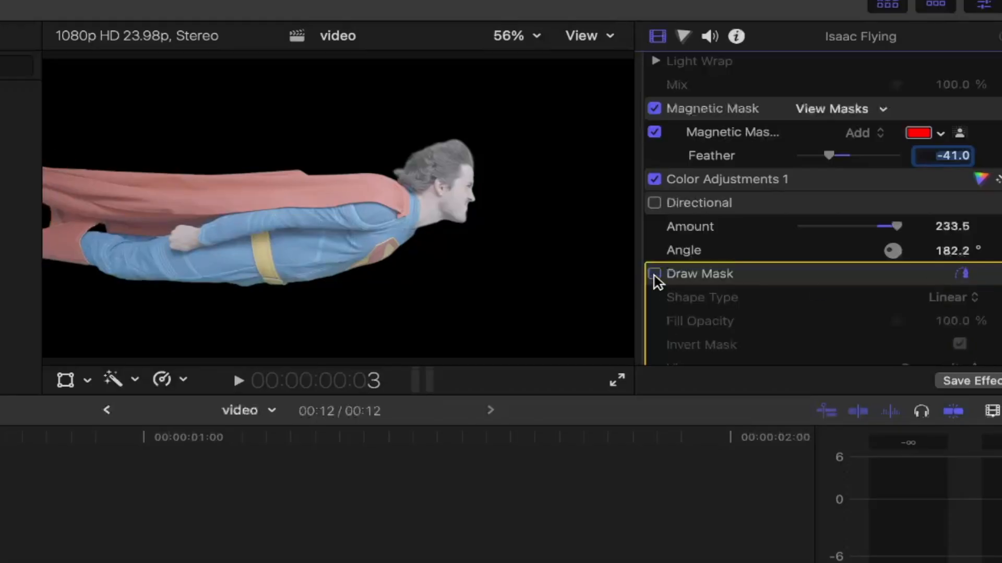
pyautogui.scroll(-10, 738, 253)
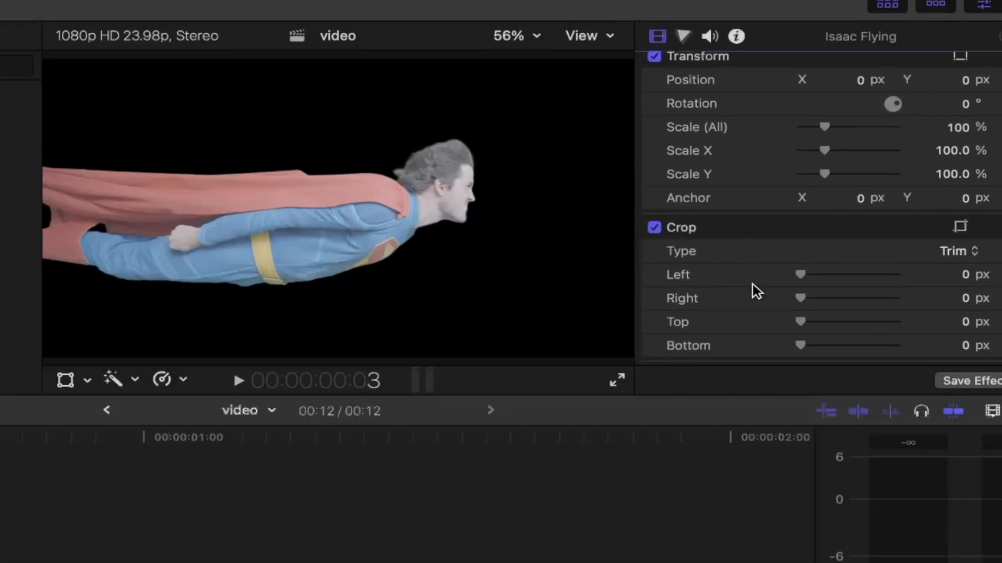
pyautogui.scroll(10, 756, 291)
pyautogui.scroll(10, 809, 211)
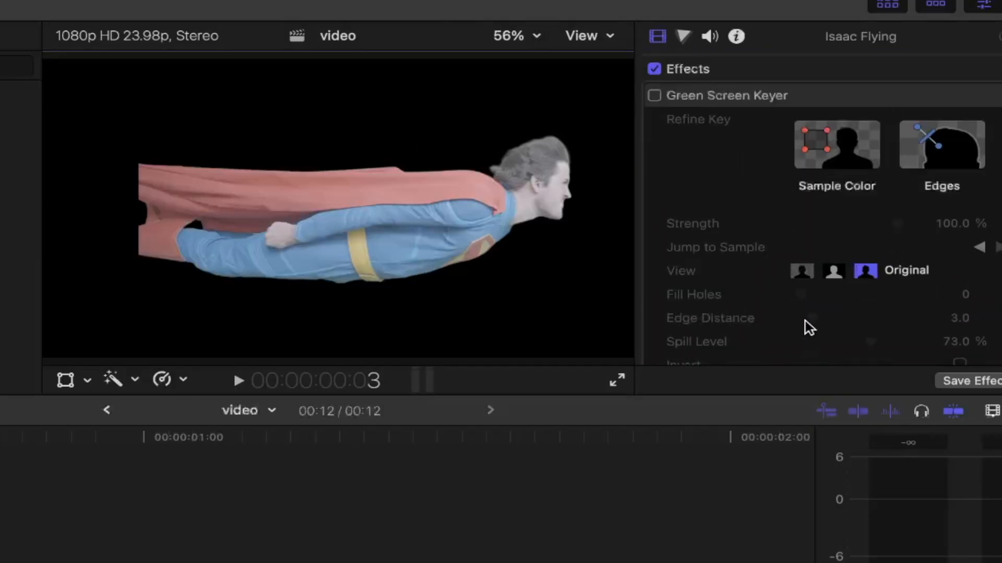
pyautogui.scroll(-5, 804, 320)
pyautogui.scroll(-5, 809, 328)
pyautogui.scroll(5, 805, 328)
pyautogui.scroll(-5, 806, 330)
pyautogui.scroll(-5, 808, 333)
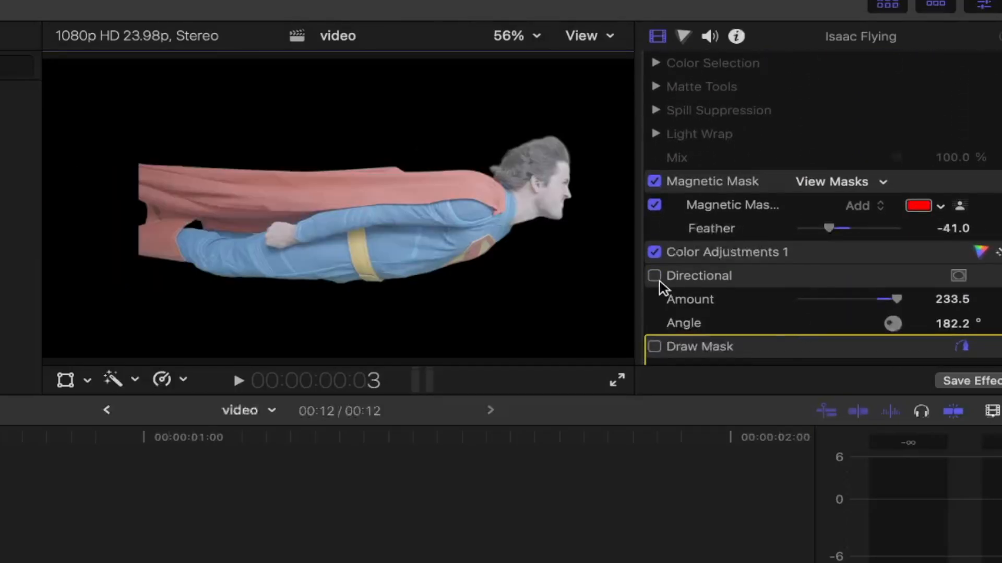
pyautogui.scroll(-2, 660, 284)
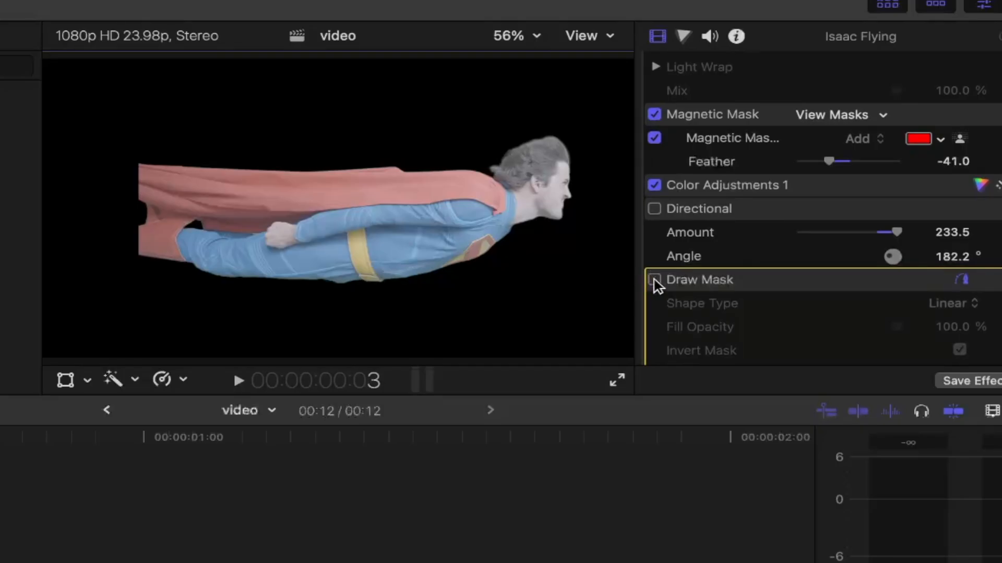
pyautogui.click(654, 281)
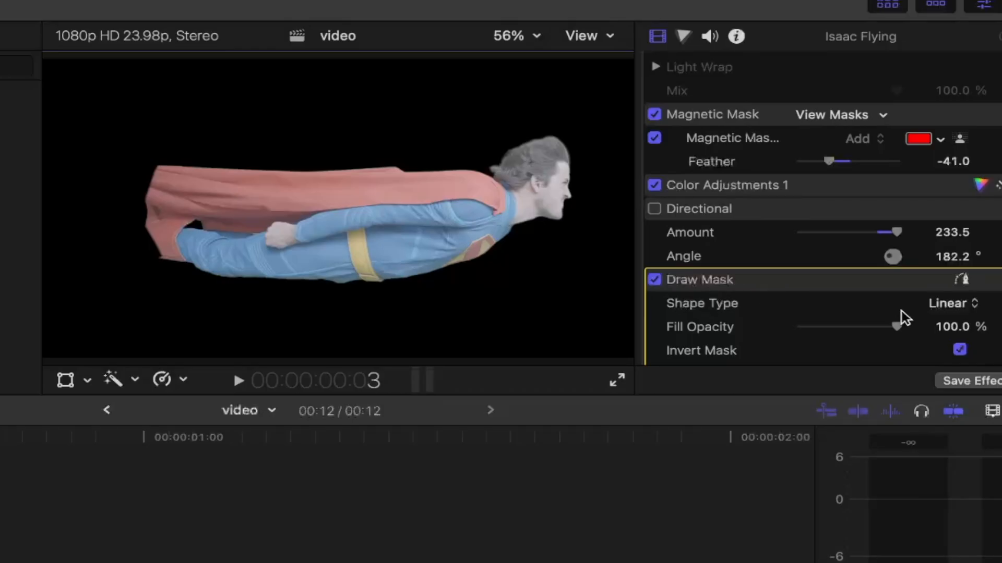
# Step: Turn on the Directional blur, set its Amount to 271.3 and Angle to 0.3°, and switch the effect off again
pyautogui.click(722, 211)
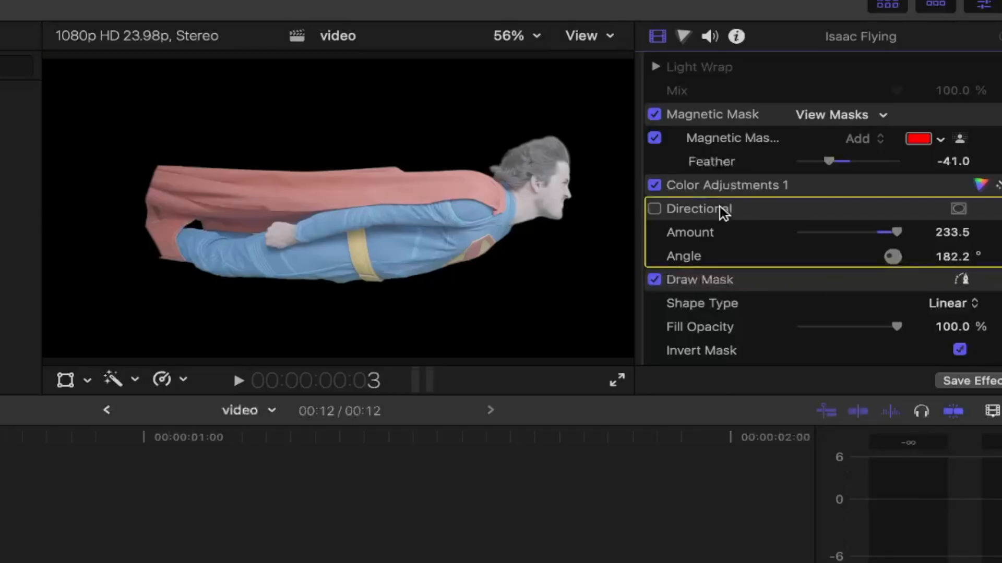
pyautogui.click(654, 210)
pyautogui.click(432, 208)
pyautogui.moveTo(371, 208); pyautogui.dragTo(503, 203)
pyautogui.scroll(3, 650, 282)
pyautogui.click(654, 278)
pyautogui.scroll(2, 659, 284)
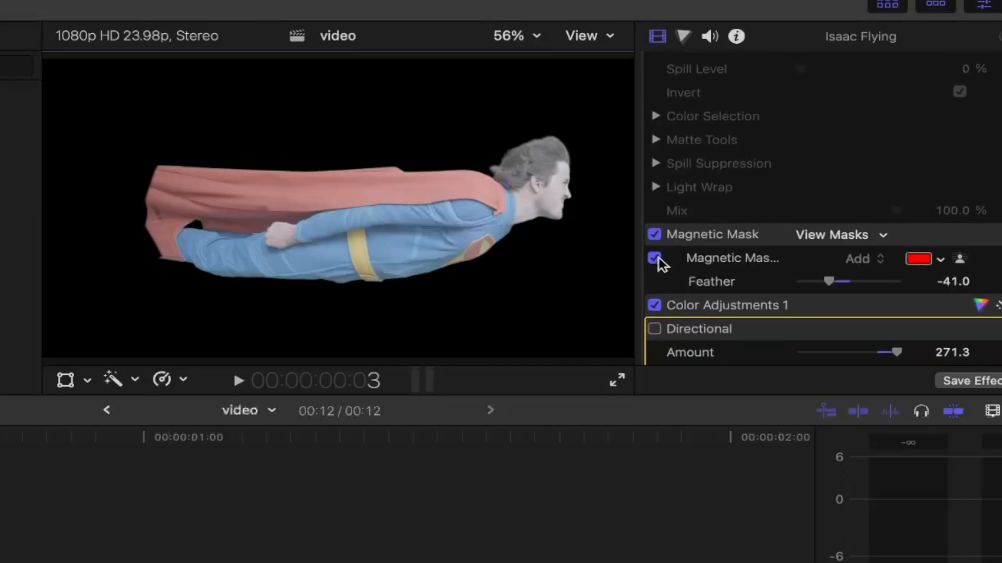
# Step: Turn off the existing Magnetic Mask to show the full green-screen background, toggling it to compare
pyautogui.click(654, 235)
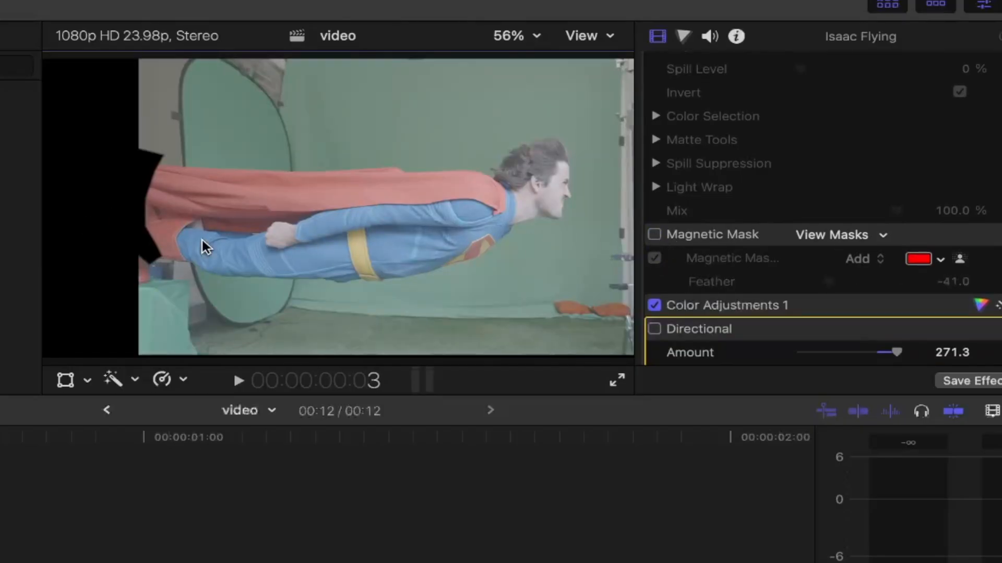
pyautogui.scroll(-2, 741, 285)
pyautogui.click(723, 183)
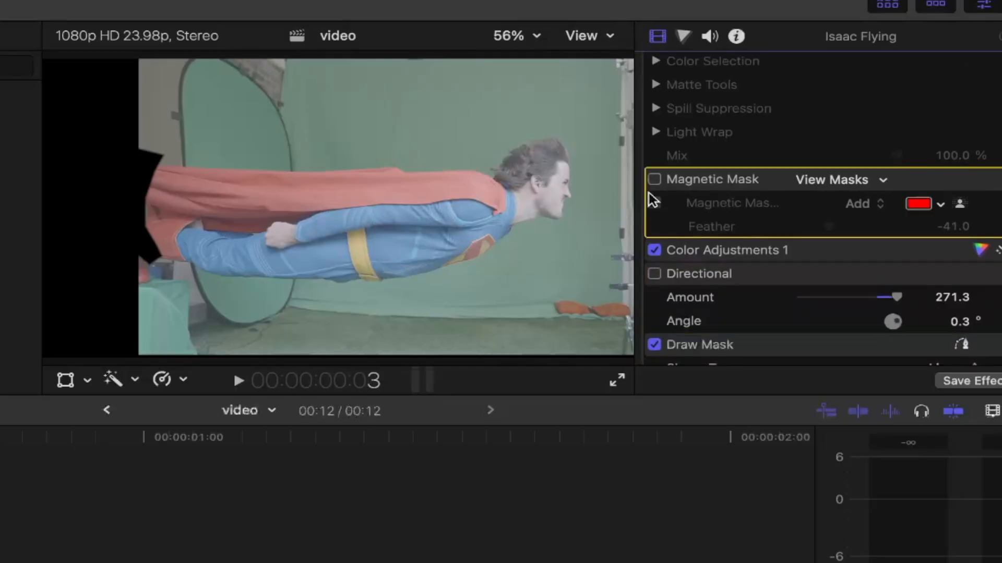
pyautogui.click(655, 181)
pyautogui.click(655, 180)
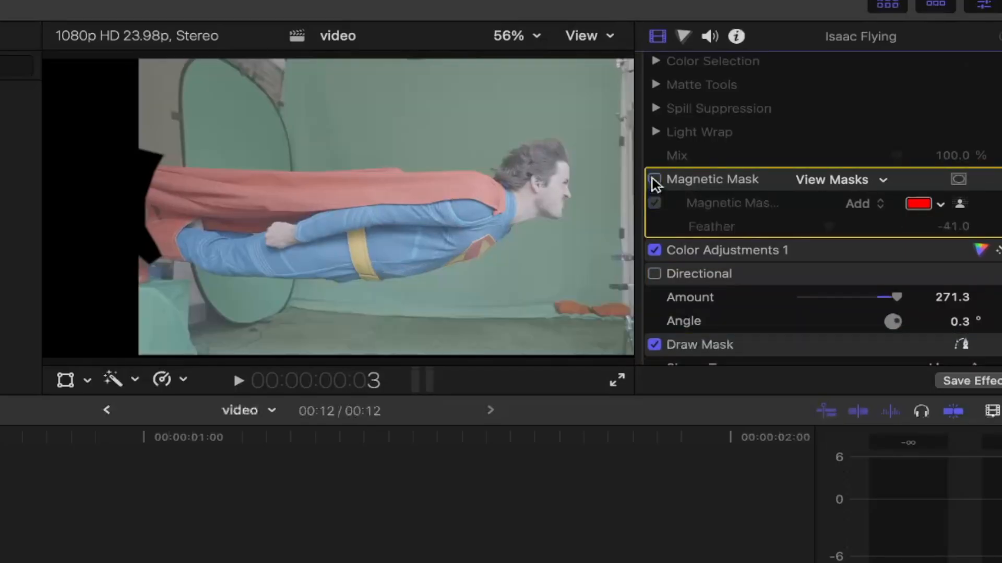
# Step: Add a new Magnetic Mask covering the actor's head, shoulder and lower legs, analyze the clip and finish the mask
pyautogui.click(113, 379)
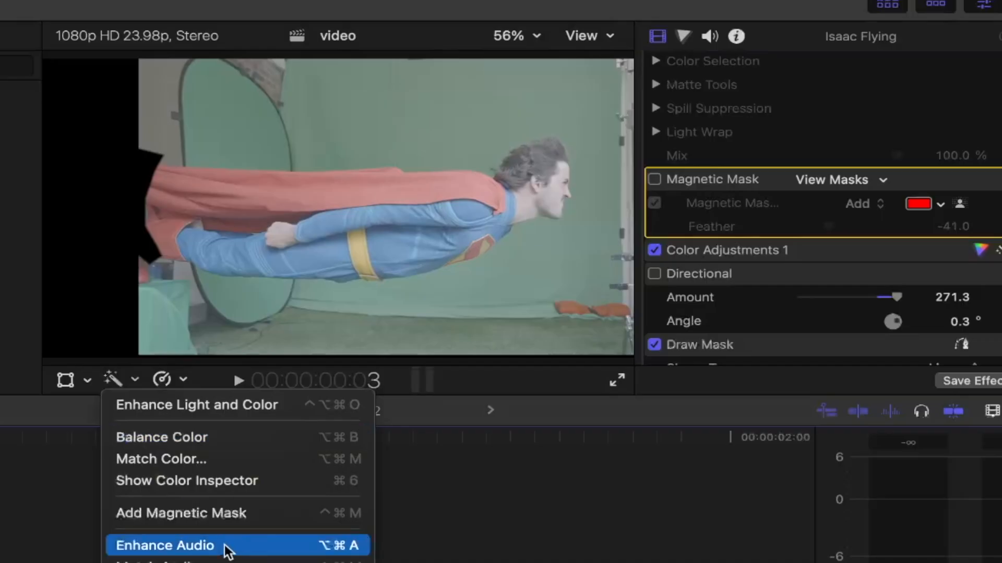
pyautogui.click(160, 513)
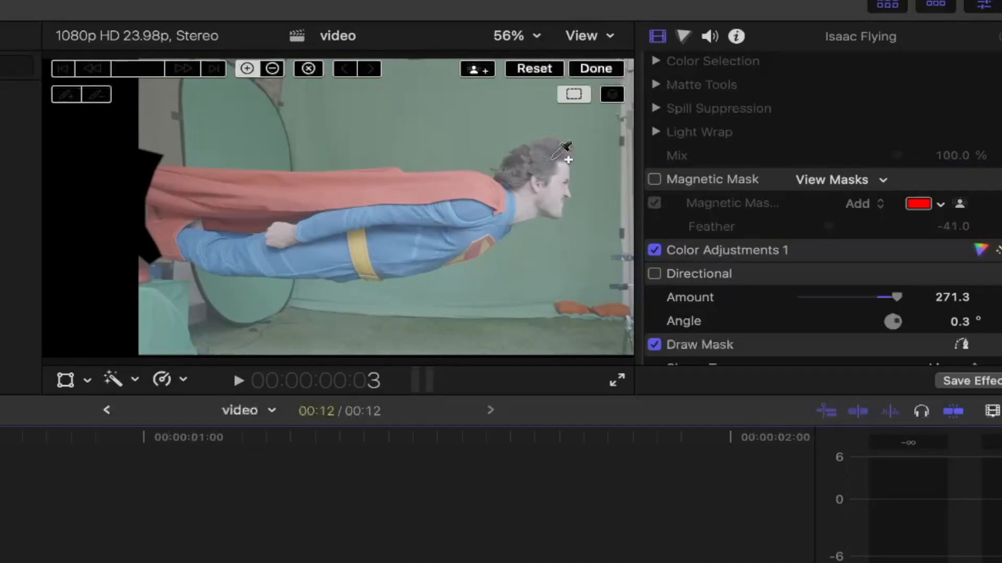
pyautogui.click(525, 191)
pyautogui.click(442, 208)
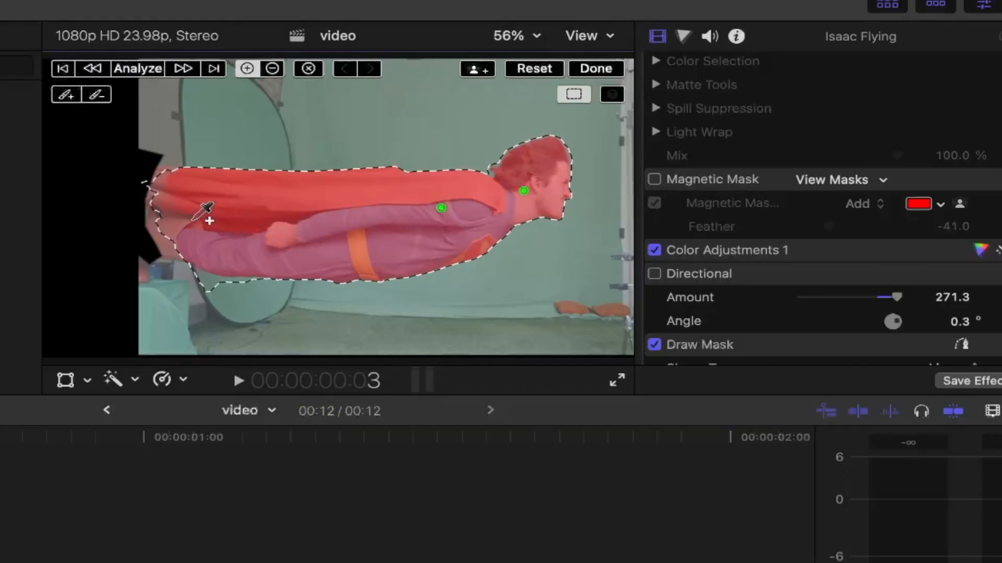
pyautogui.click(170, 224)
pyautogui.click(136, 68)
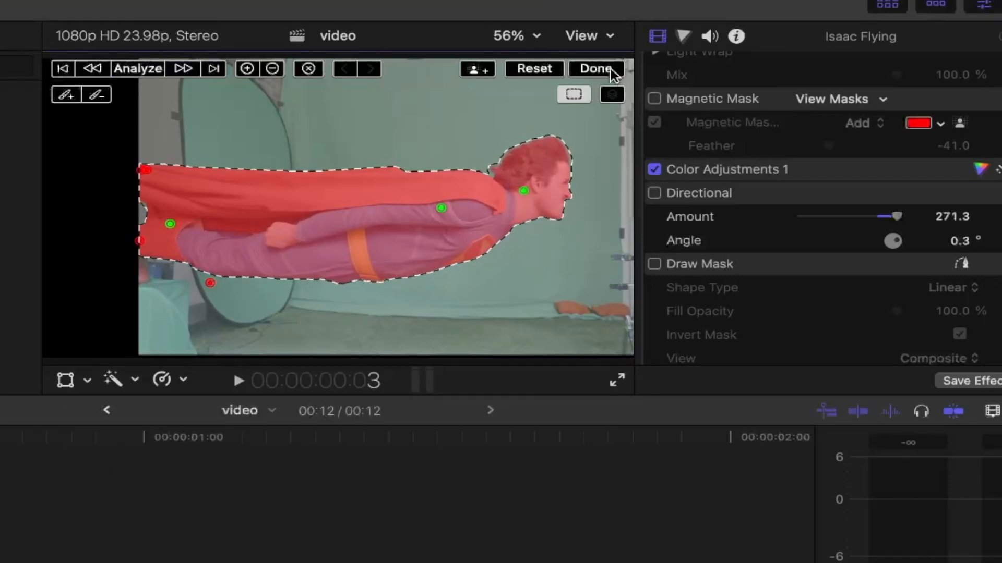
pyautogui.click(596, 69)
# Step: Set the new Magnetic Mask's Feather to -17 and play the clip to check the cutout
pyautogui.scroll(-5, 776, 195)
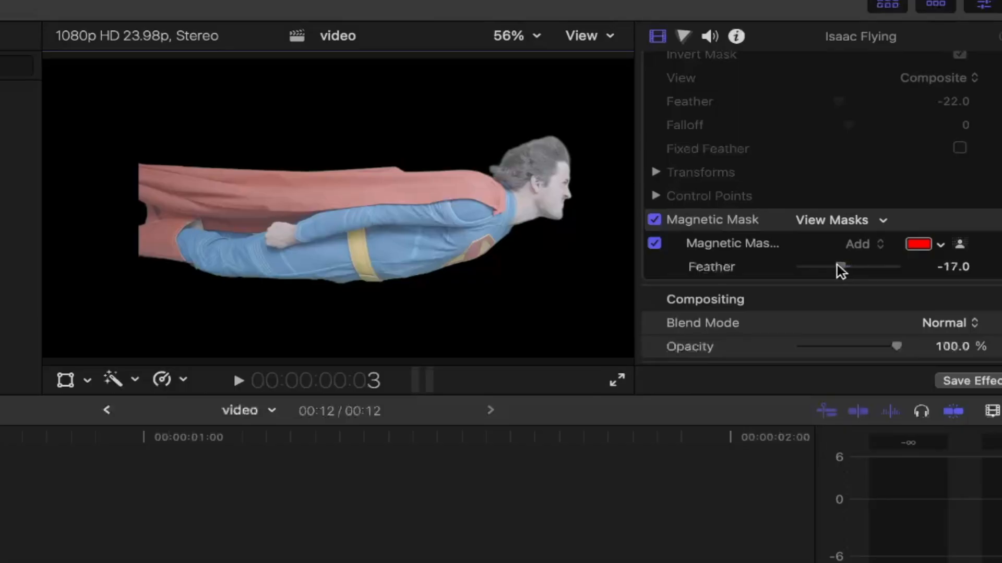
pyautogui.press('space')
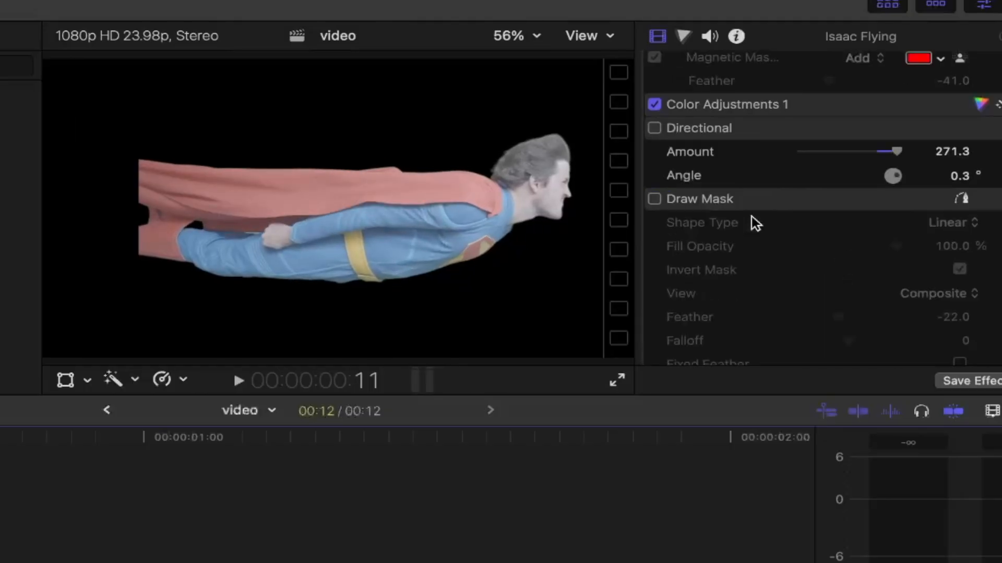
# Step: Turn on the Draw Mask and the Directional blur for the flying clip
pyautogui.scroll(5, 755, 222)
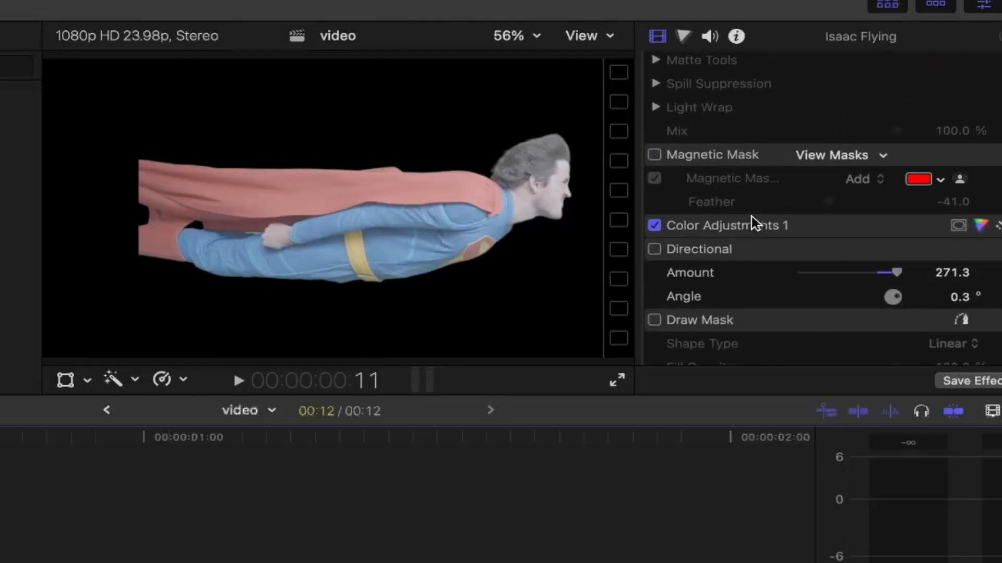
pyautogui.click(654, 322)
pyautogui.scroll(3, 727, 280)
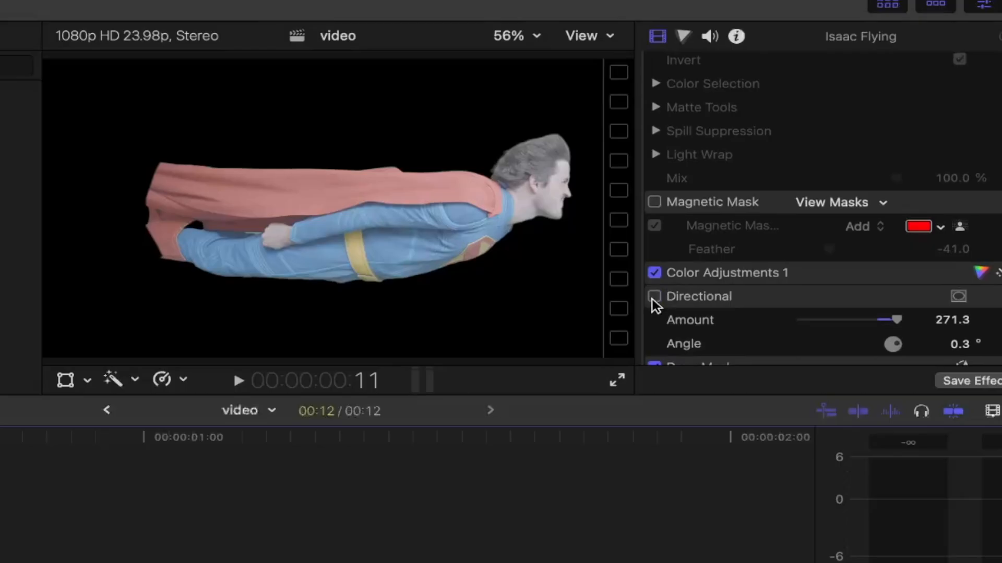
pyautogui.click(655, 296)
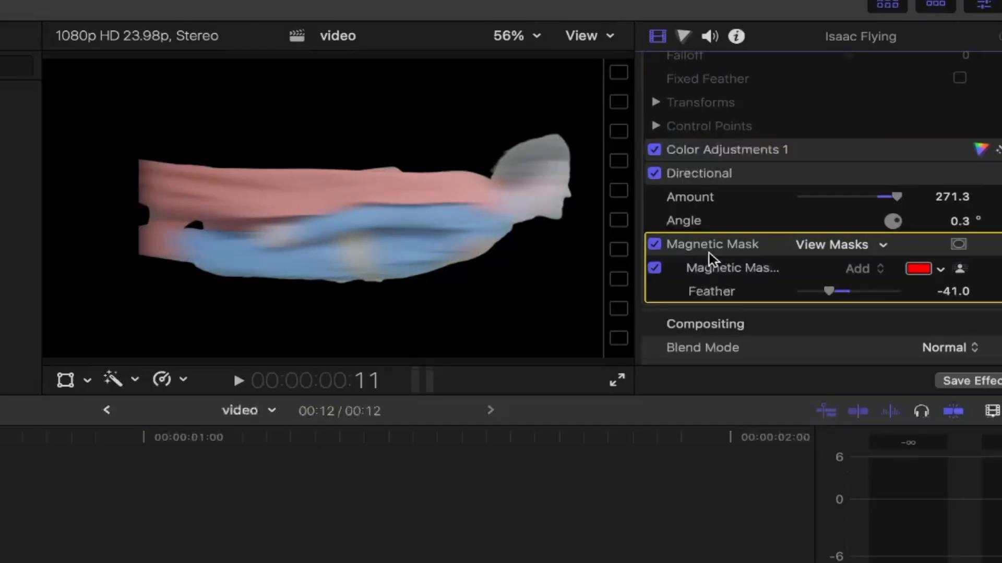
# Step: Reorder the effects so the Magnetic Mask precedes Directional and Color Adjustments 1 comes last, and open the color adjustments
pyautogui.moveTo(709, 254); pyautogui.dragTo(711, 134)
pyautogui.scroll(-5, 746, 246)
pyautogui.click(657, 259)
pyautogui.click(654, 259)
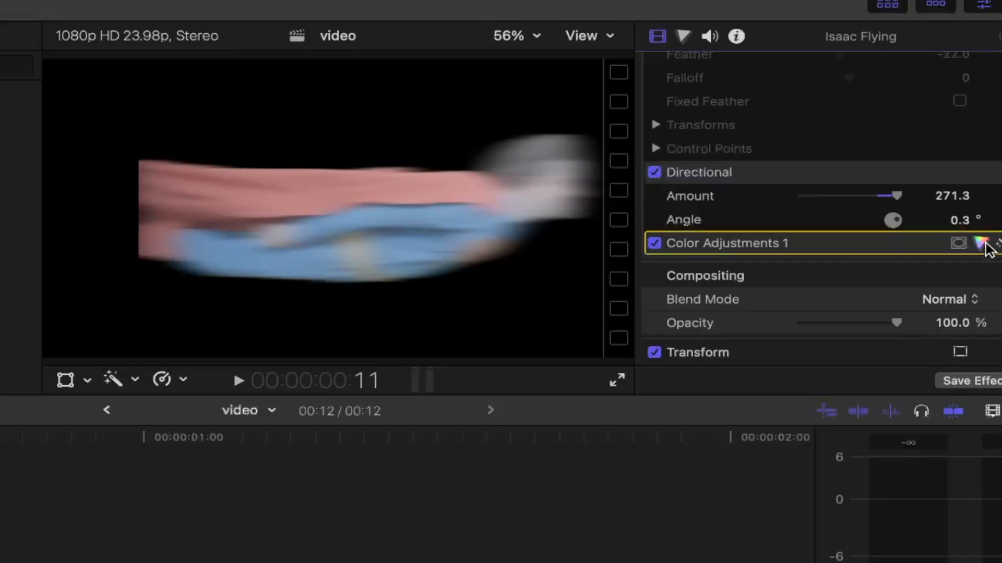
pyautogui.click(983, 243)
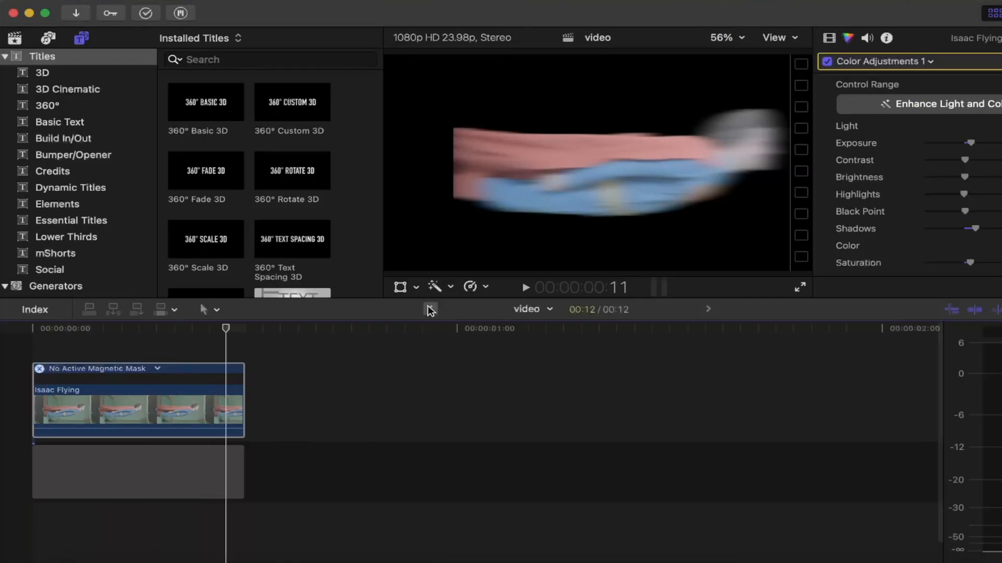
# Step: Return to the Flying project and review the masked flying clip over the river landscape with its sound effects
pyautogui.click(429, 310)
pyautogui.click(113, 386)
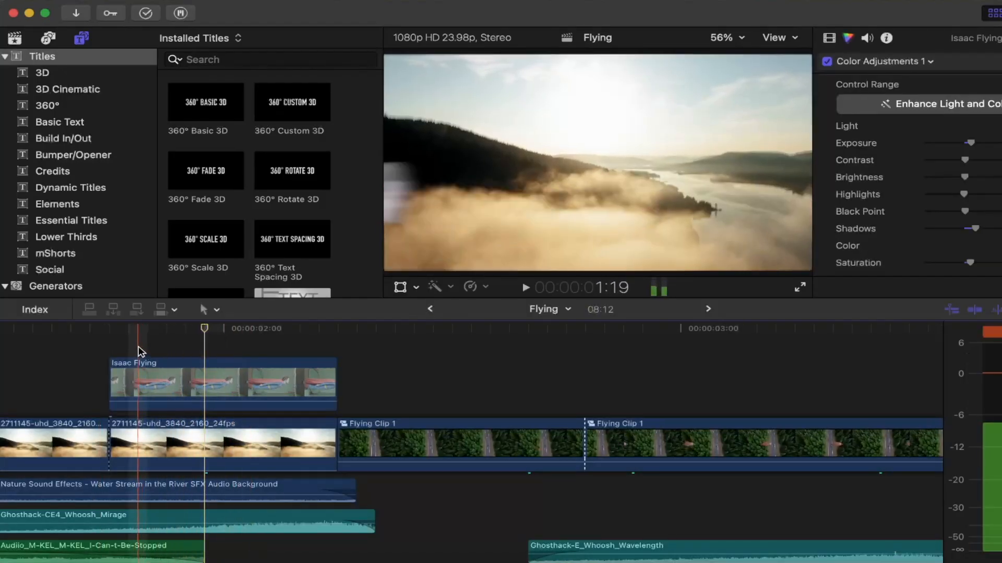
pyautogui.scroll(-2, 209, 336)
pyautogui.hscroll(-10, 209, 337)
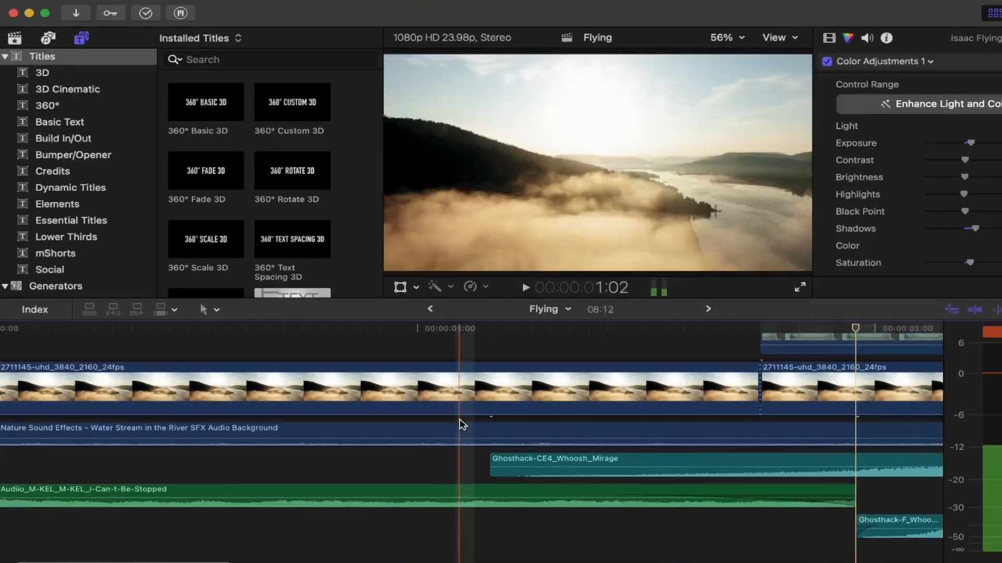
pyautogui.hscroll(1, 463, 425)
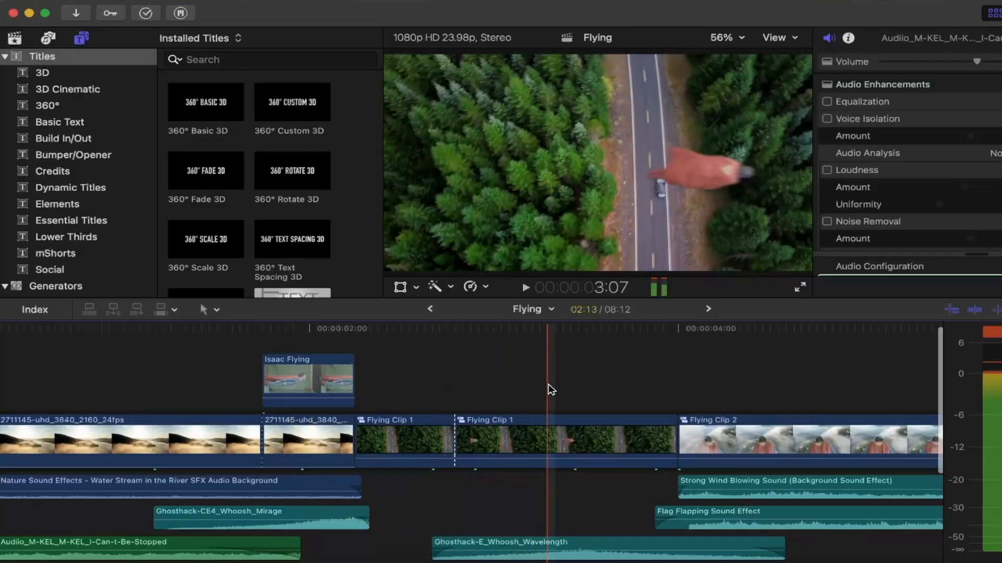
# Step: Open the second Flying Clip 1 compound clip and examine the color adjustments on the flying actor clip inside it
pyautogui.doubleClick(545, 443)
pyautogui.click(134, 396)
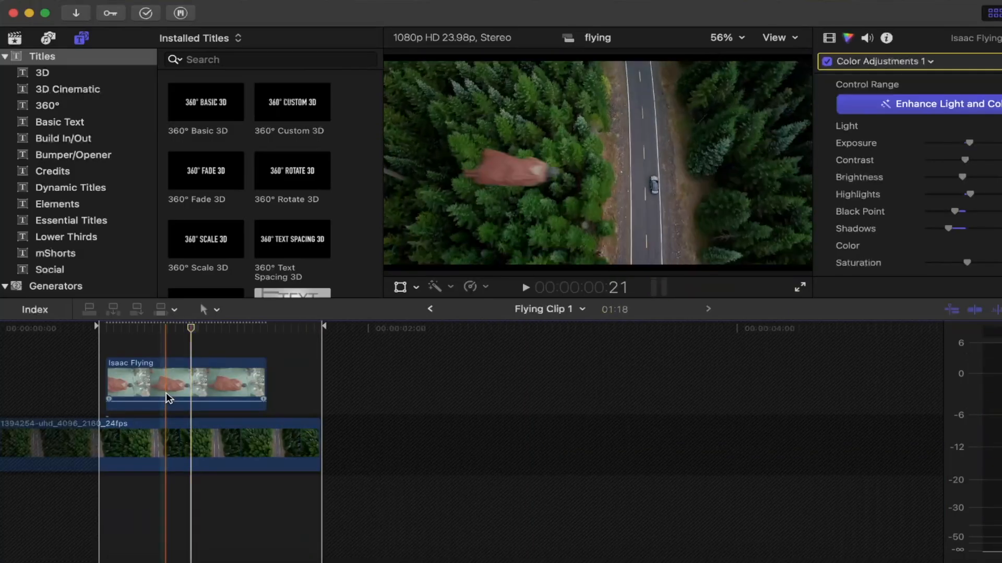
pyautogui.click(181, 368)
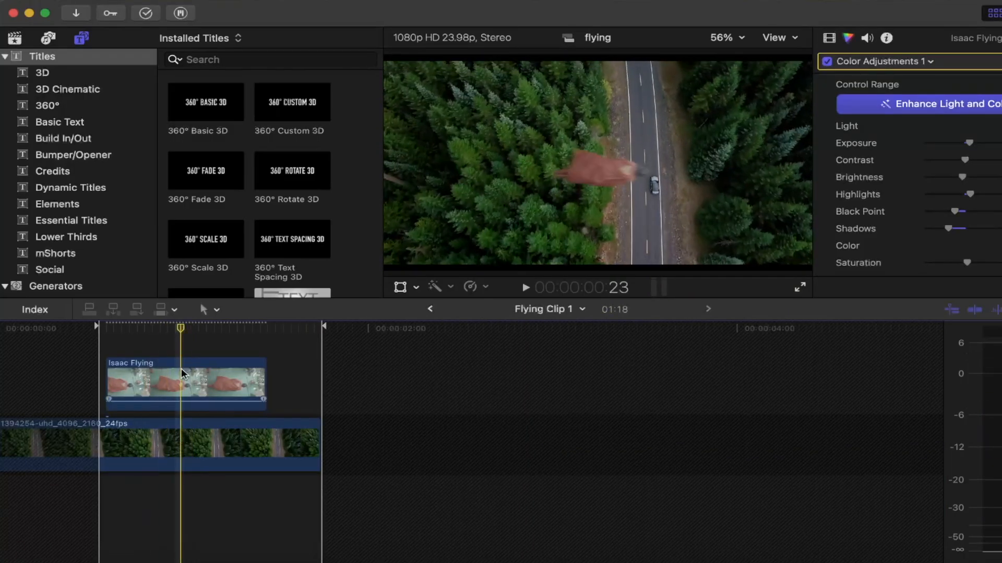
pyautogui.scroll(-5, 886, 188)
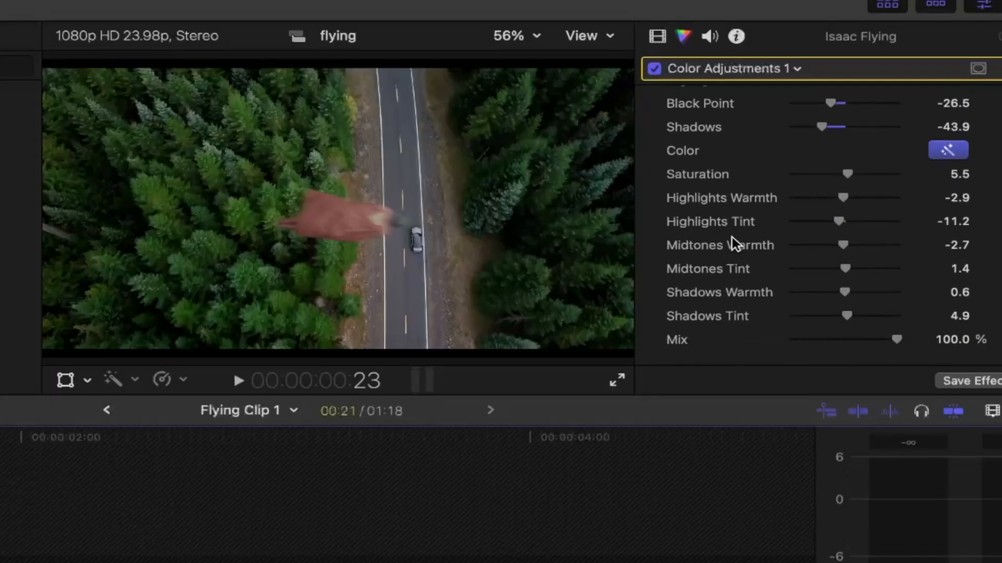
pyautogui.scroll(5, 884, 187)
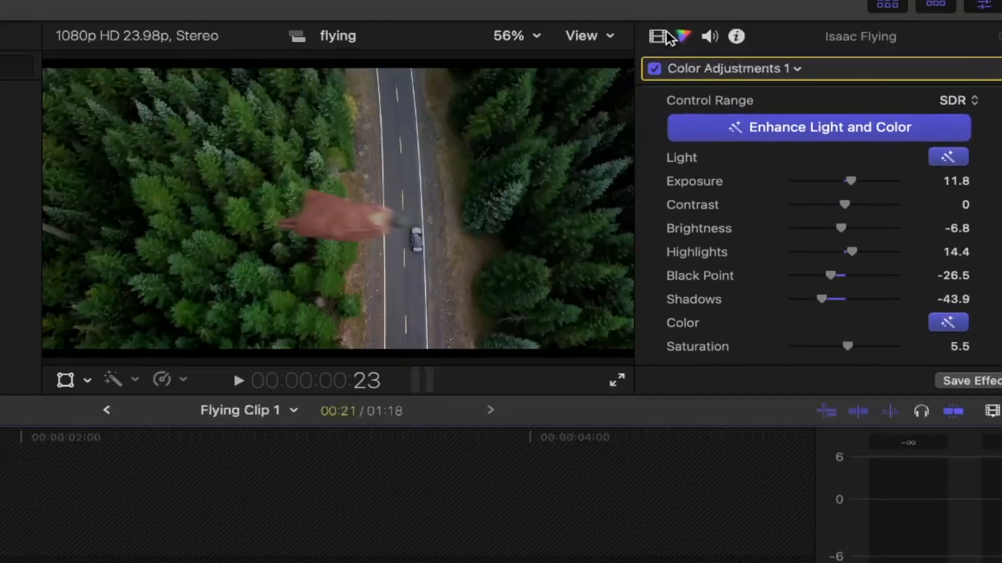
# Step: Examine the video effects on the flying actor clip inside Flying Clip 1 and play the forest road composite
pyautogui.click(659, 38)
pyautogui.scroll(-15, 754, 243)
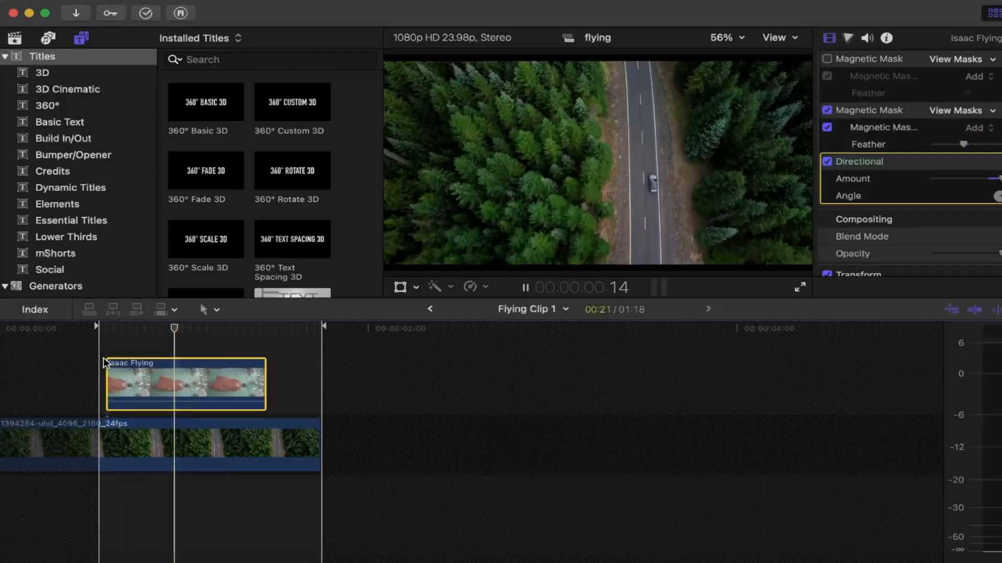
pyautogui.press('space')
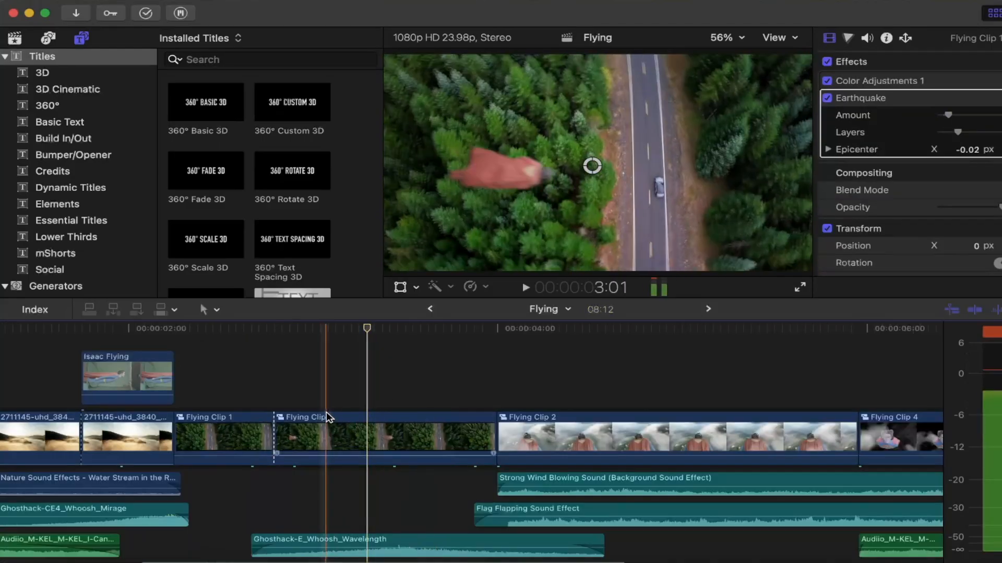
# Step: Review the second Flying Clip 1 with its Earthquake effect and the river clips in the Flying project, and open the effects search
pyautogui.click(327, 411)
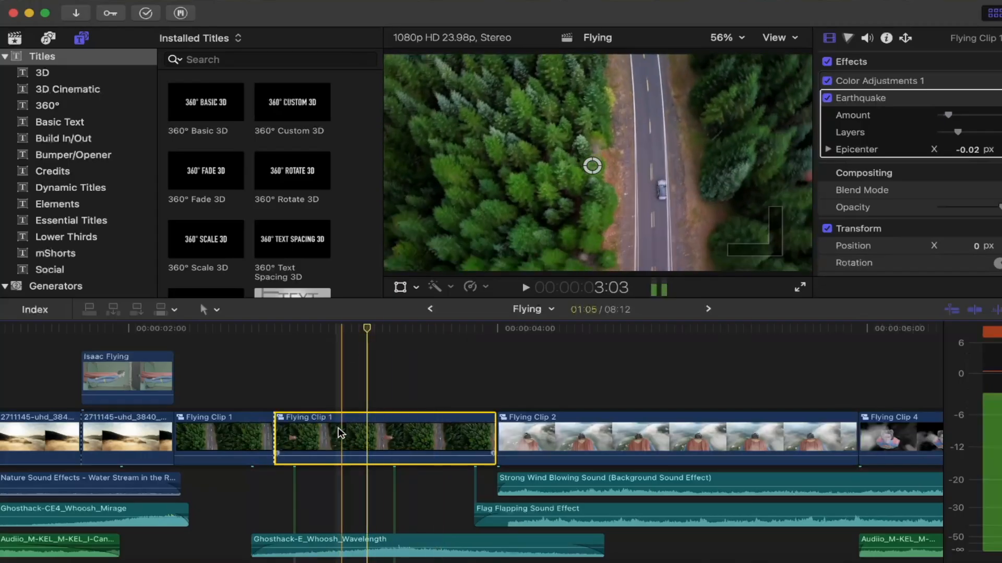
pyautogui.press('space')
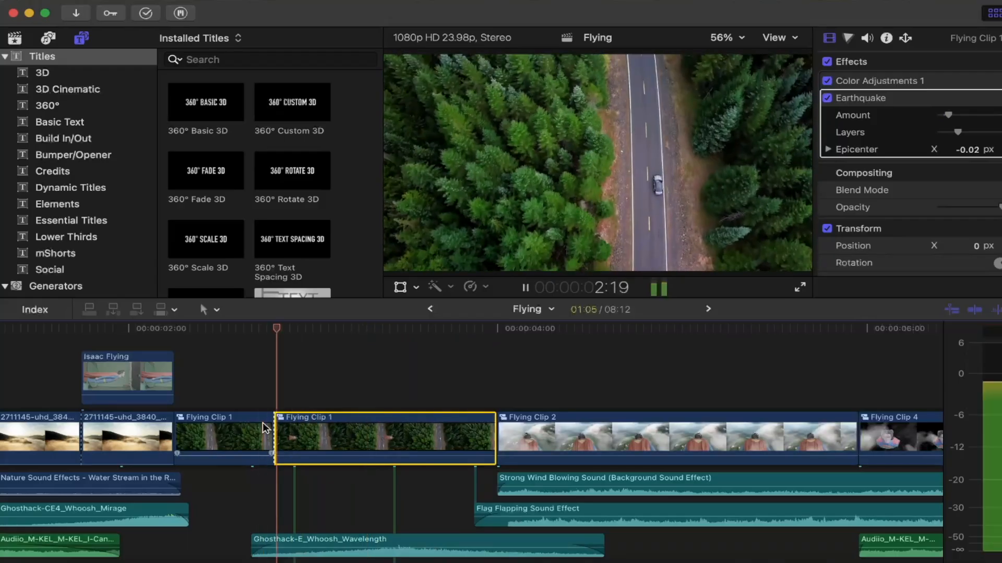
pyautogui.press('space')
pyautogui.hscroll(-5, 262, 423)
pyautogui.hscroll(-2, 262, 422)
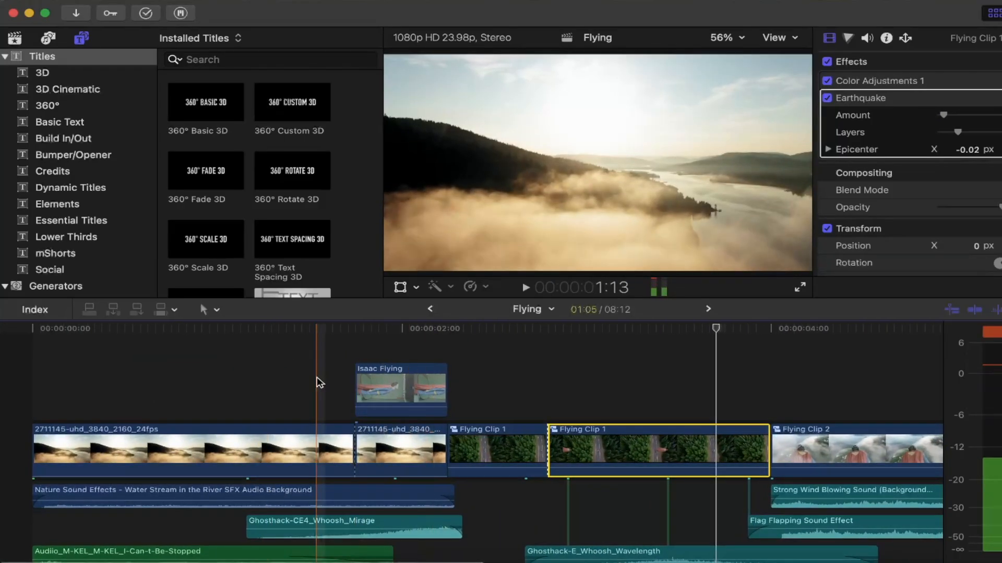
pyautogui.click(403, 445)
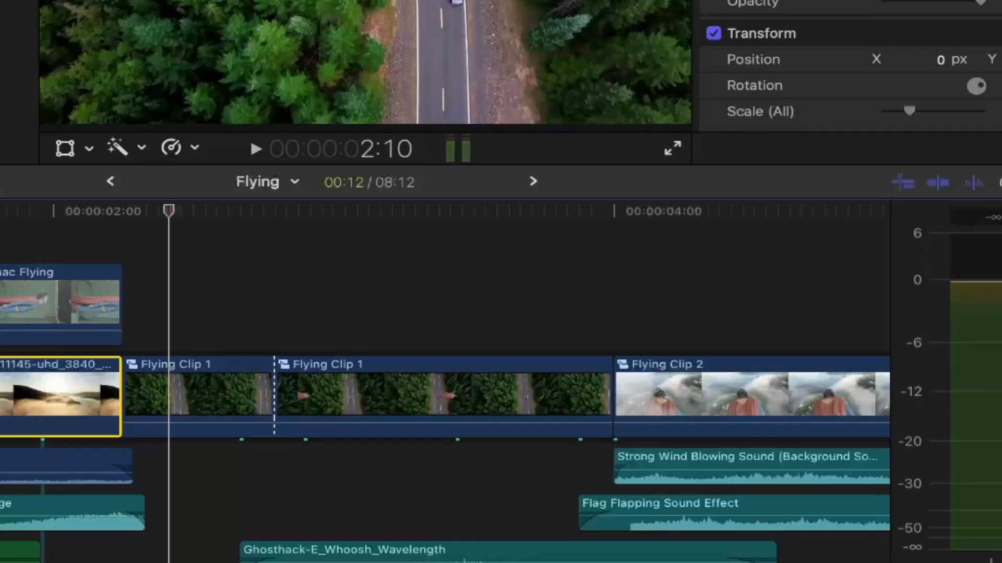
pyautogui.press('super+5')
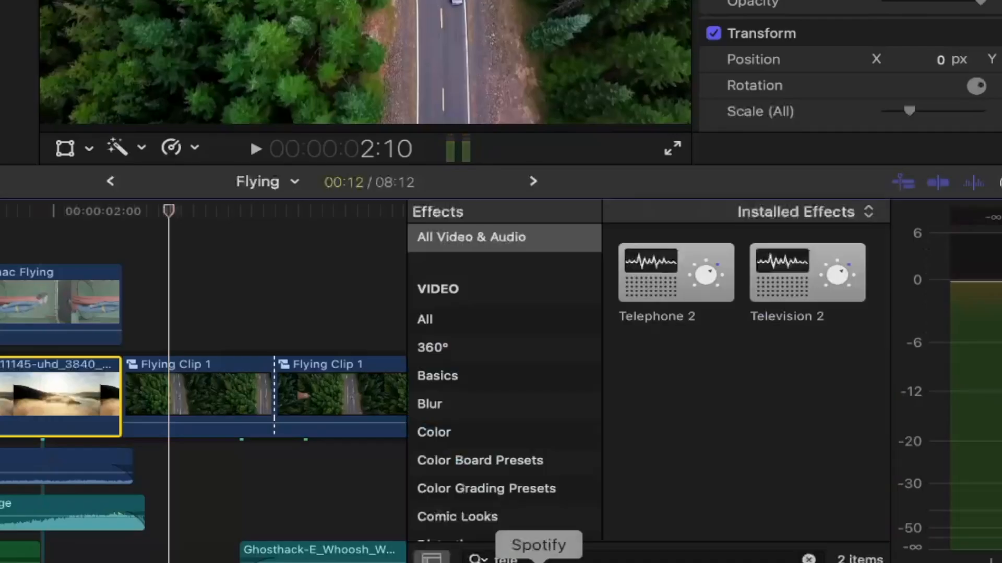
pyautogui.click(568, 557)
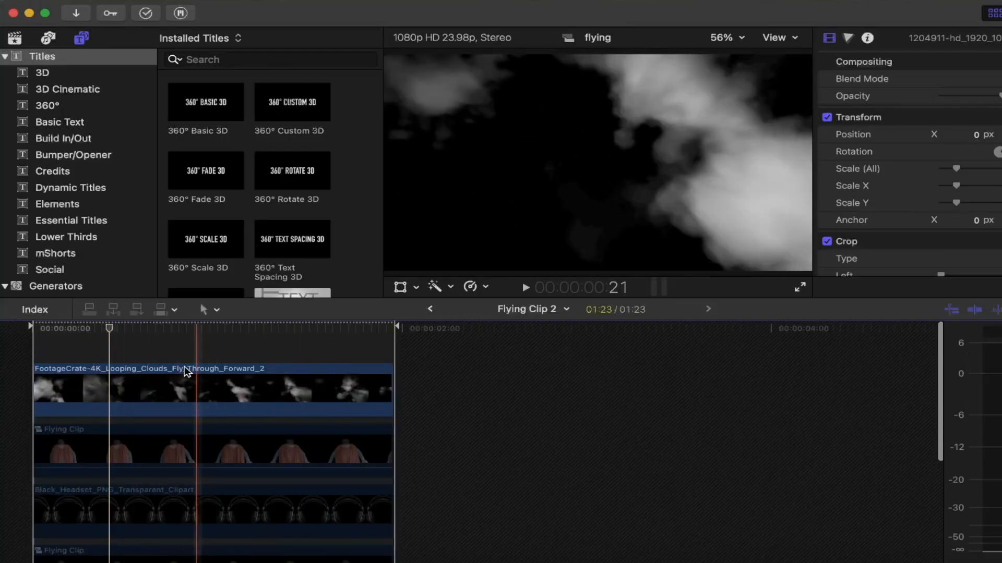
# Step: Enable the upper Flying Clip and the black headset layer below the looping clouds in Flying Clip 2
pyautogui.scroll(-2, 198, 371)
pyautogui.click(201, 414)
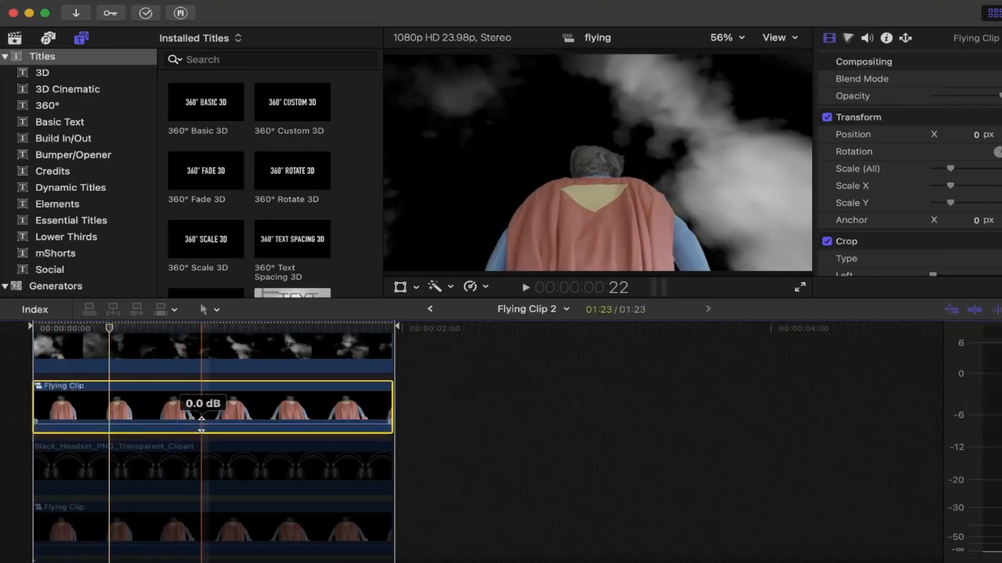
pyautogui.scroll(-1, 137, 429)
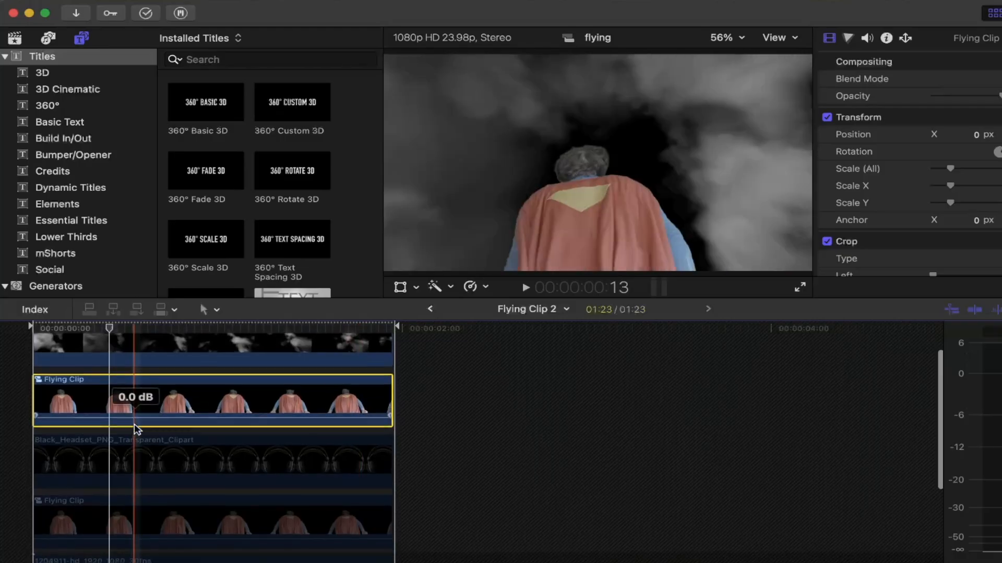
pyautogui.scroll(-1, 137, 429)
pyautogui.click(122, 447)
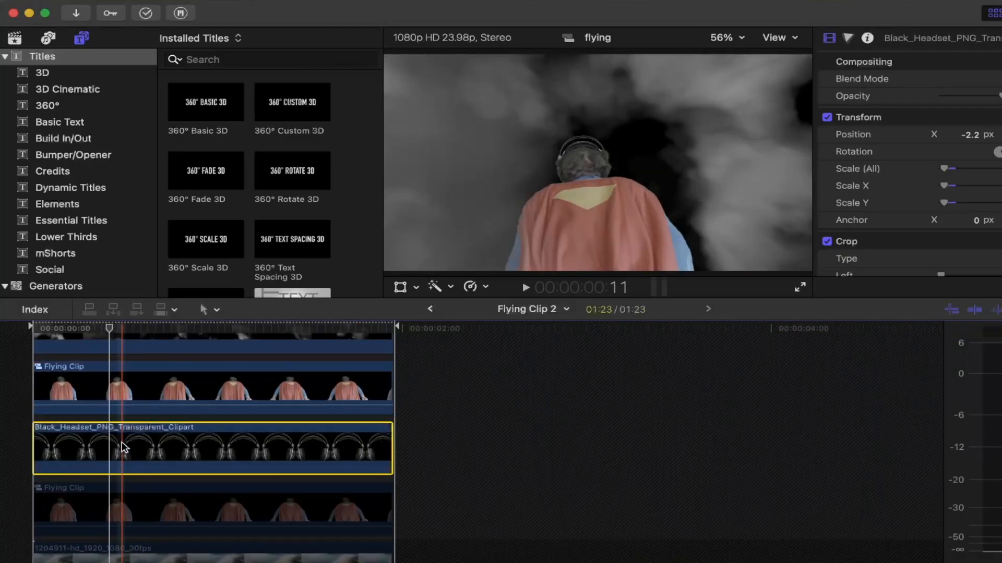
# Step: Enable the lower Flying Clip and the 1204911-hd_1920_1080_30fps background layer in Flying Clip 2
pyautogui.scroll(3, 122, 447)
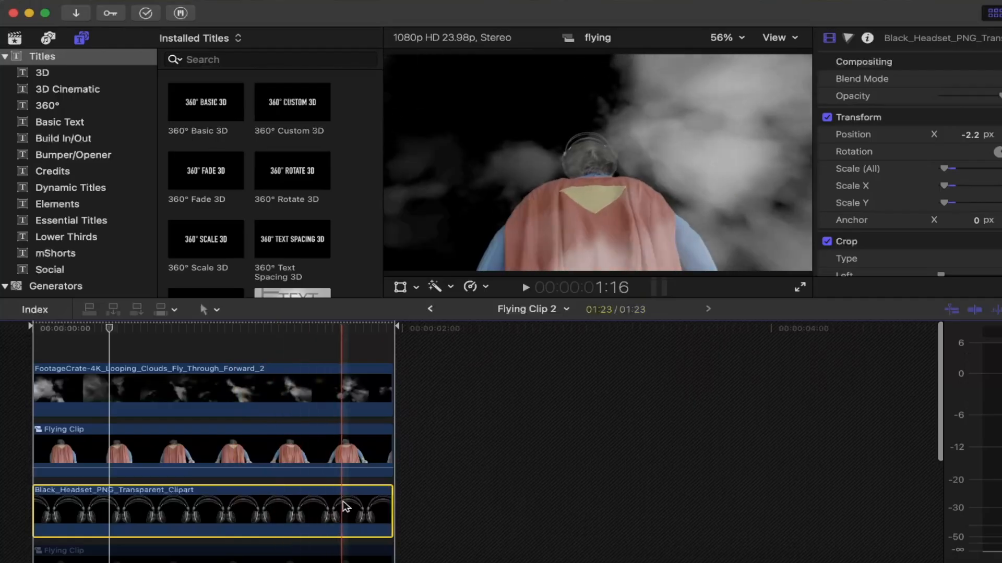
pyautogui.scroll(-5, 381, 514)
pyautogui.click(246, 481)
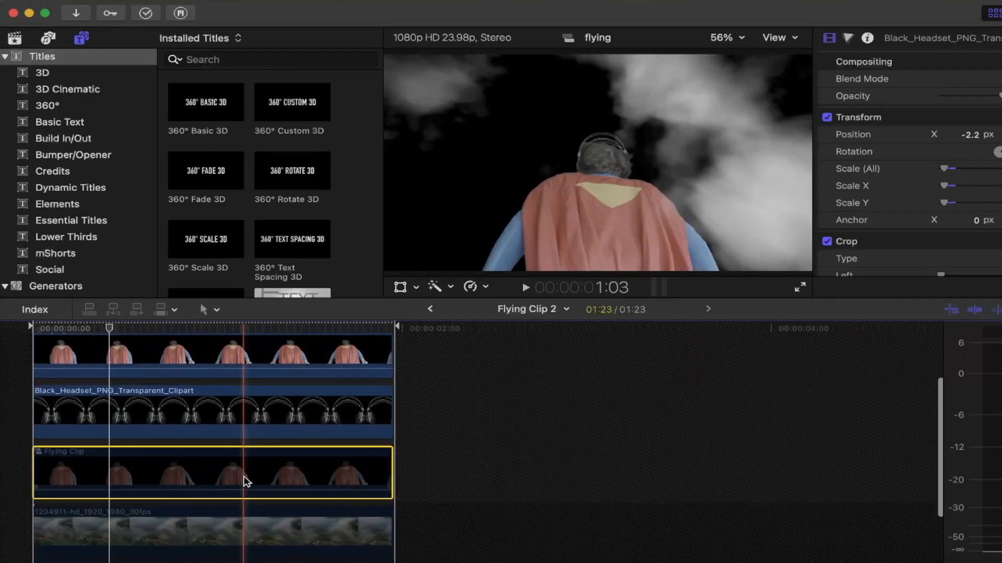
pyautogui.scroll(5, 104, 459)
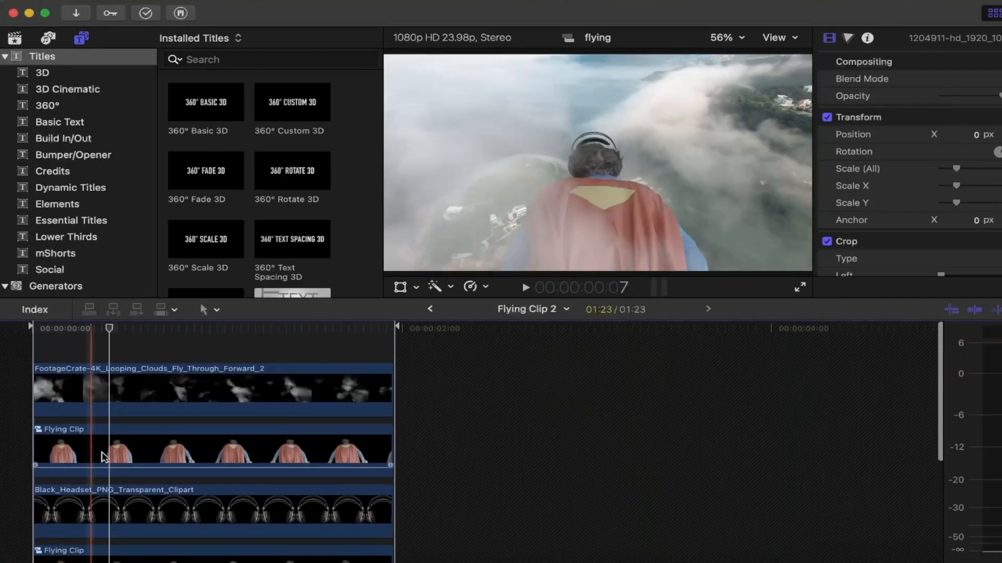
pyautogui.scroll(-4, 135, 472)
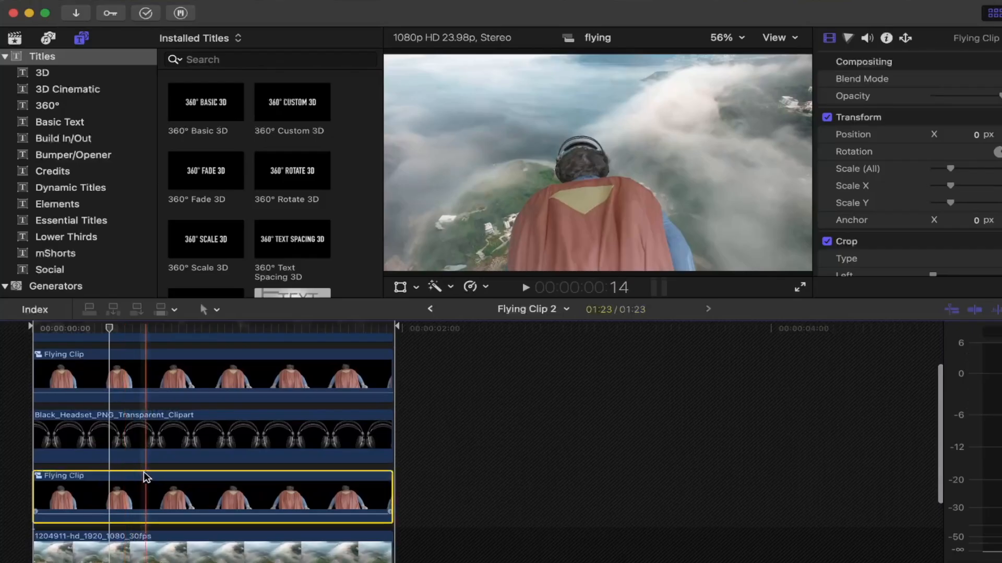
# Step: Disable the upper Flying Clip in the video project and move the playhead to frame 19
pyautogui.scroll(-10, 880, 211)
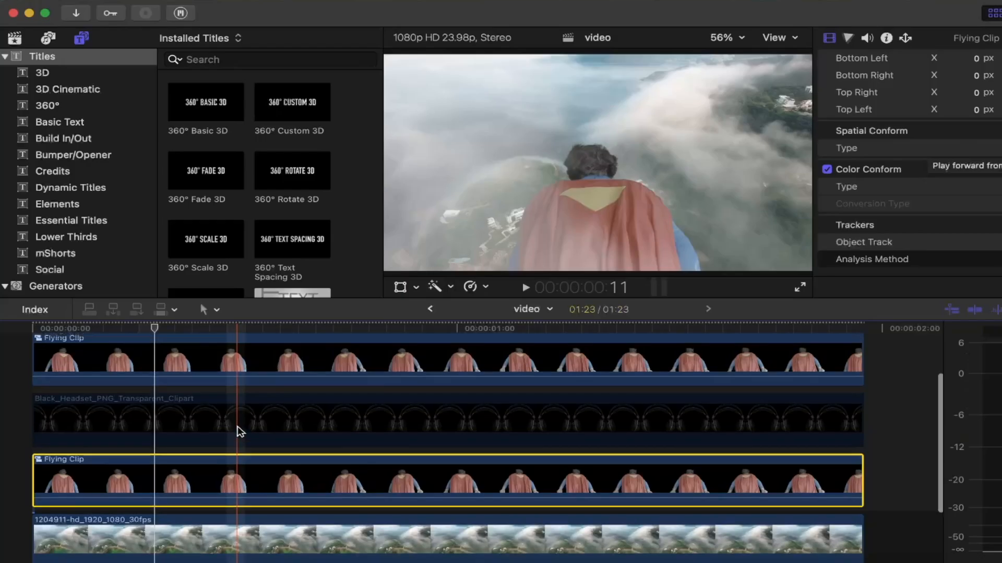
pyautogui.scroll(4, 235, 436)
pyautogui.click(222, 445)
pyautogui.press('v')
pyautogui.scroll(-4, 218, 454)
pyautogui.click(375, 330)
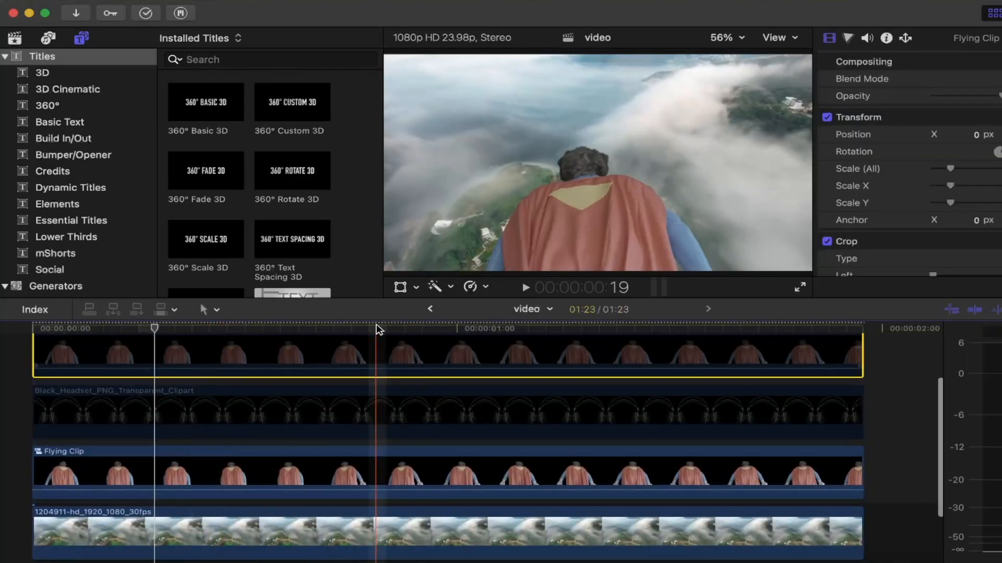
# Step: Delete the existing Object Track from the lower Flying Clip
pyautogui.click(363, 477)
pyautogui.scroll(-10, 992, 157)
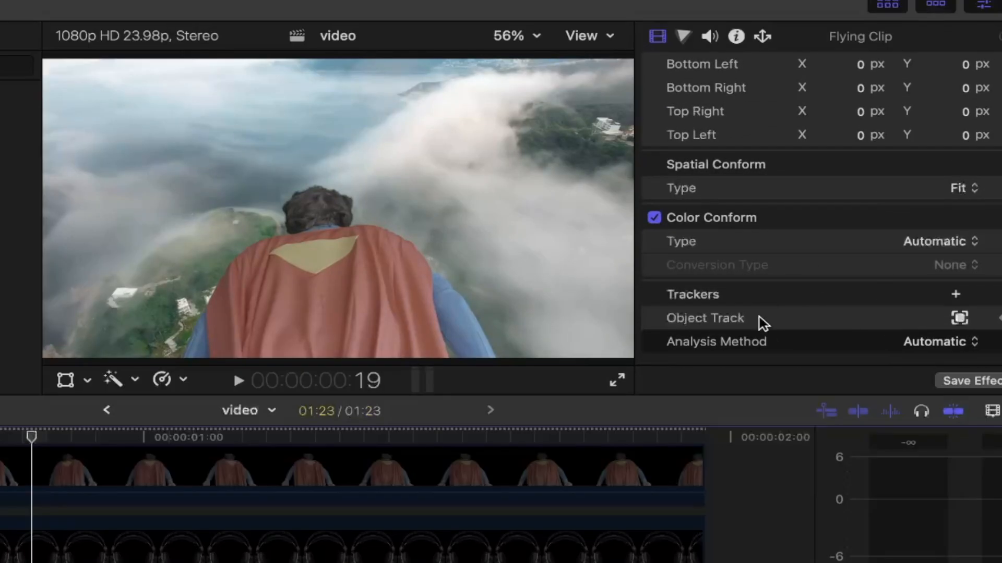
pyautogui.click(763, 323)
pyautogui.press('Delete')
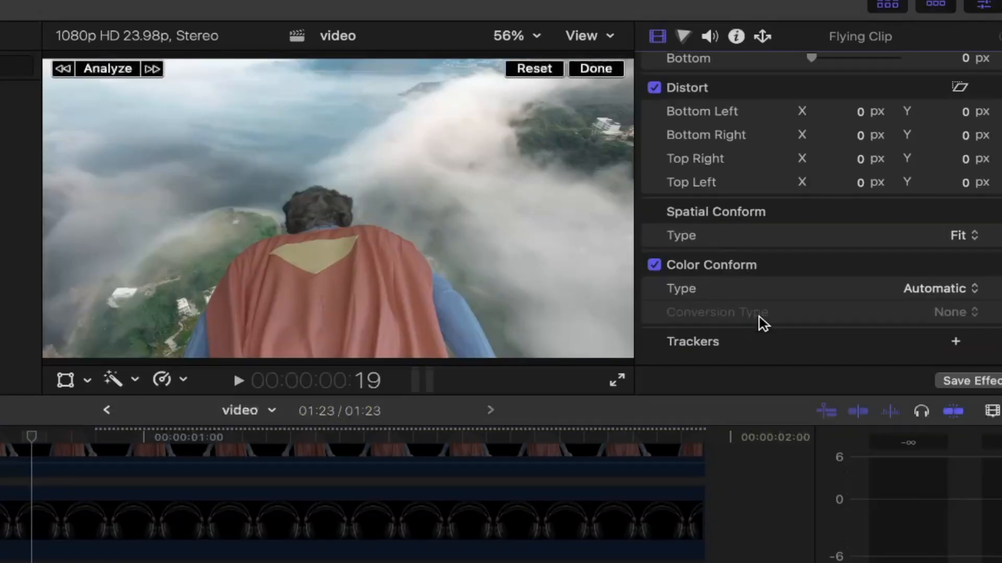
# Step: Add a new tracker to the lower Flying Clip, fit its grid around the actor's head, and analyze the motion
pyautogui.click(956, 343)
pyautogui.moveTo(302, 240); pyautogui.dragTo(273, 150)
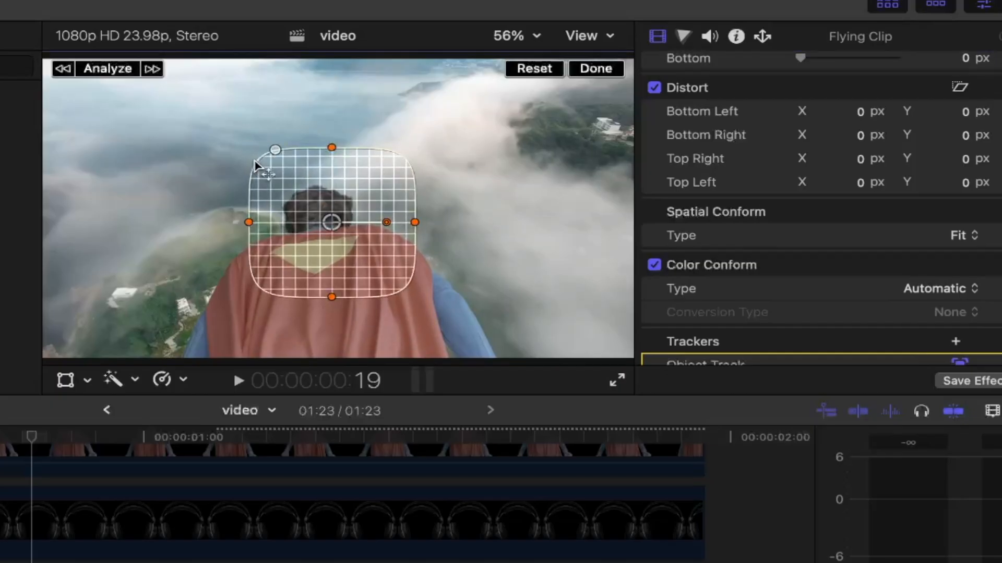
pyautogui.moveTo(259, 164); pyautogui.dragTo(284, 190)
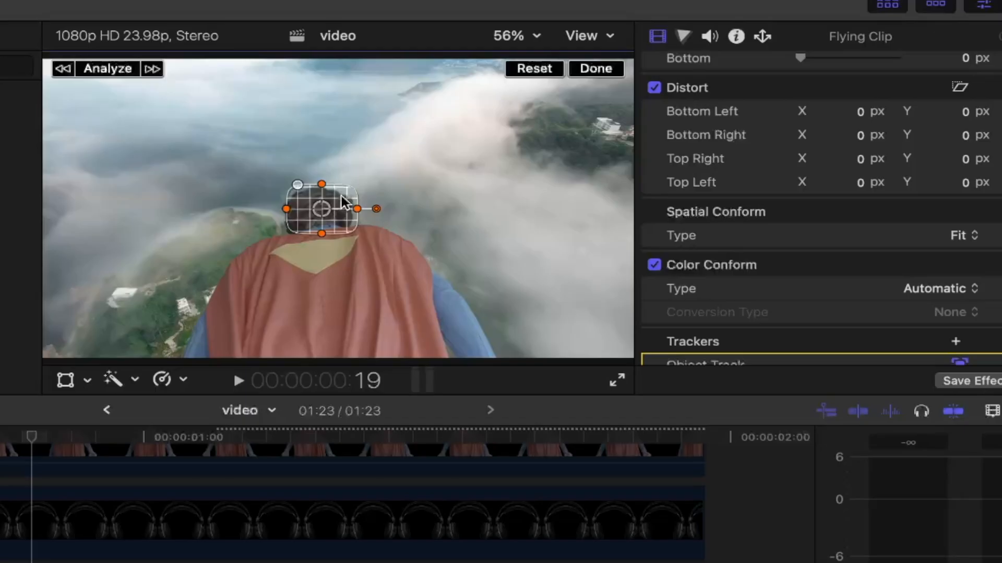
pyautogui.moveTo(341, 201); pyautogui.dragTo(341, 197)
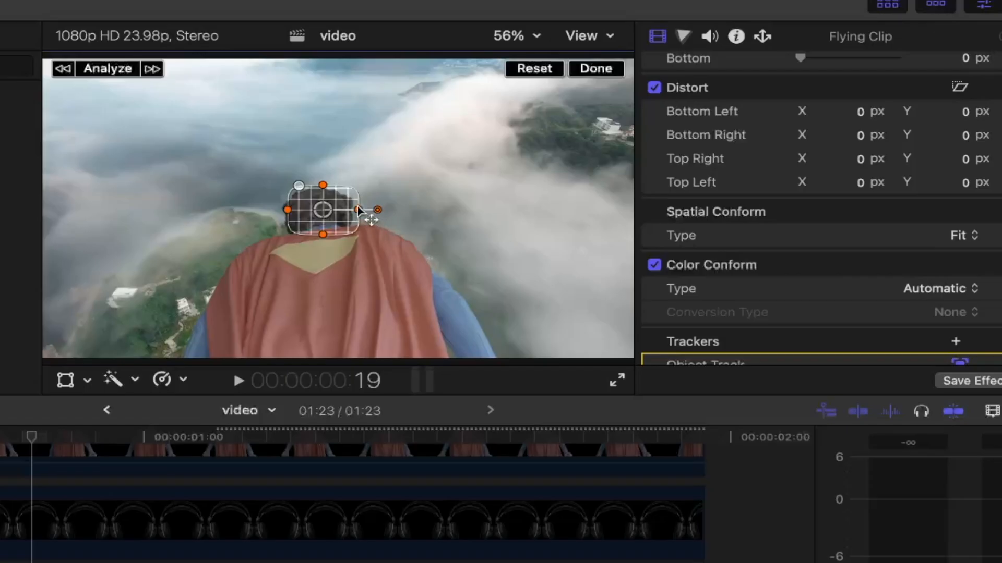
pyautogui.moveTo(377, 208); pyautogui.dragTo(377, 202)
pyautogui.click(106, 70)
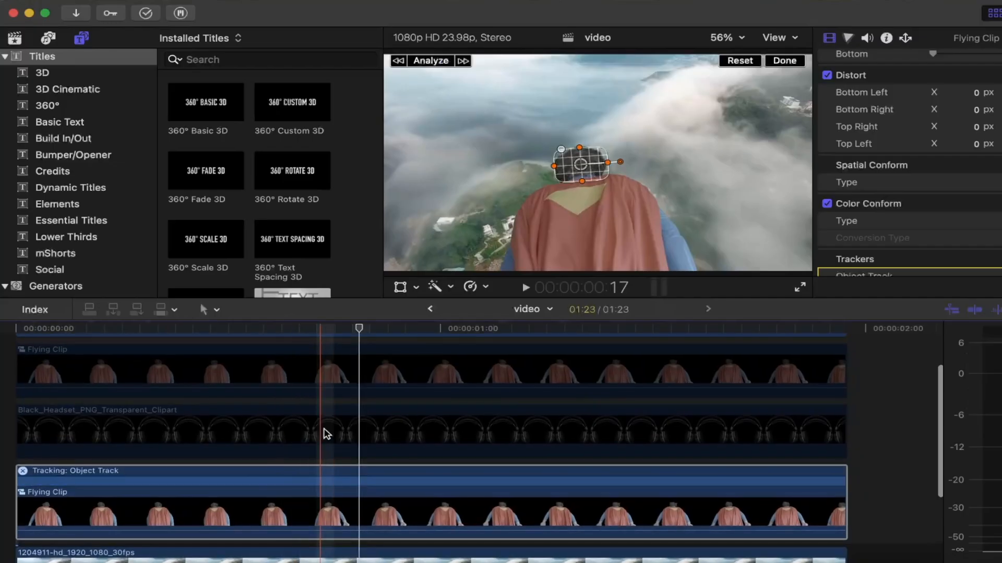
# Step: Enable the headset clip and place it over the actor's head at about X -65.5 px, Y 30.5 px, rotated about 3.8°
pyautogui.click(336, 433)
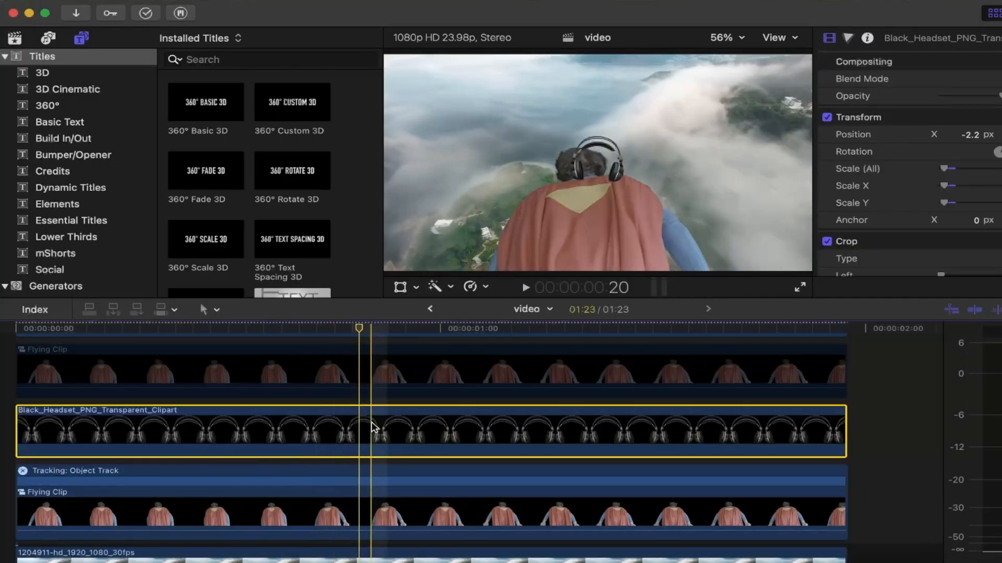
pyautogui.click(400, 287)
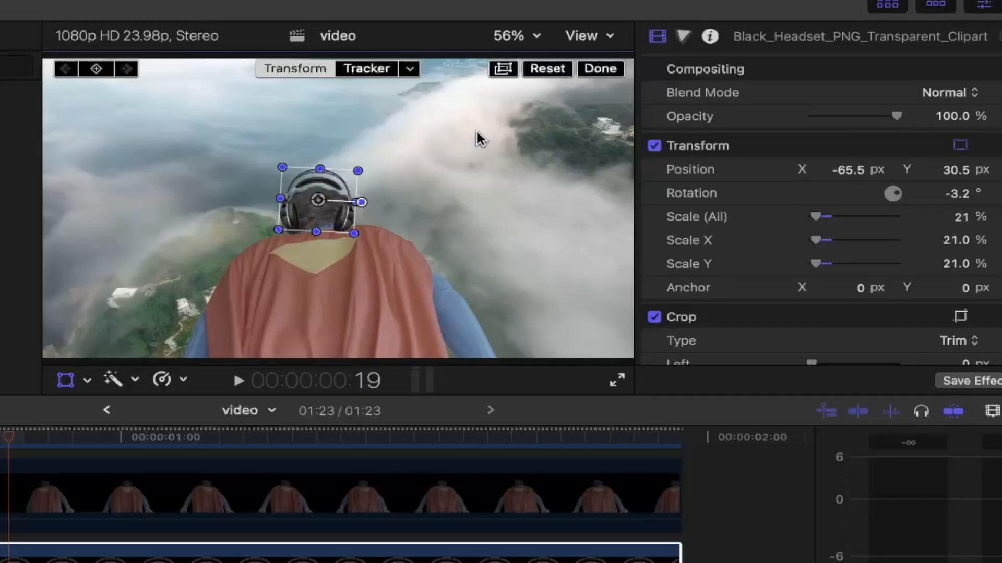
pyautogui.click(600, 69)
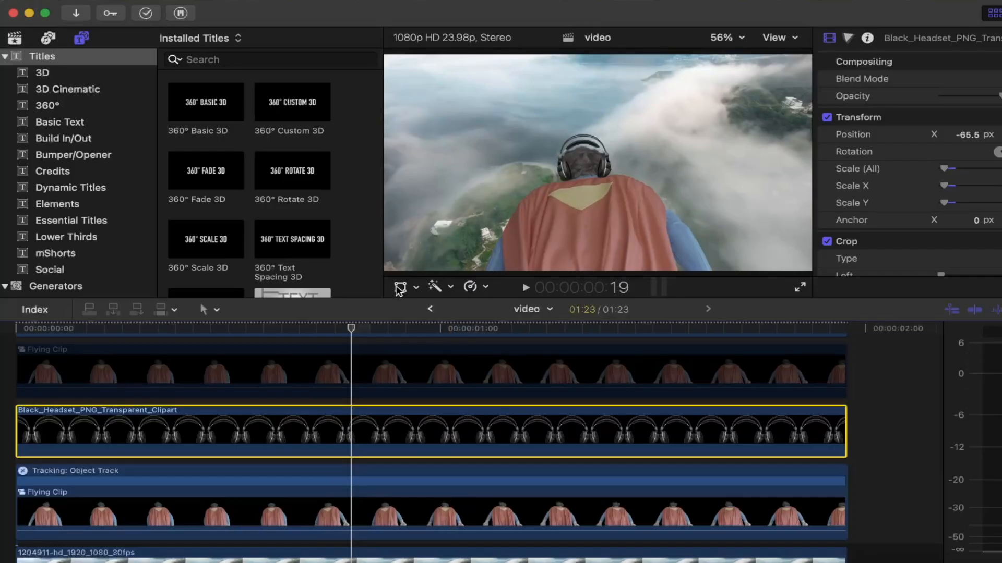
# Step: Attach the headset's transform to the Object Track of Flying Clip and set its Y position to 23.0 px
pyautogui.click(400, 287)
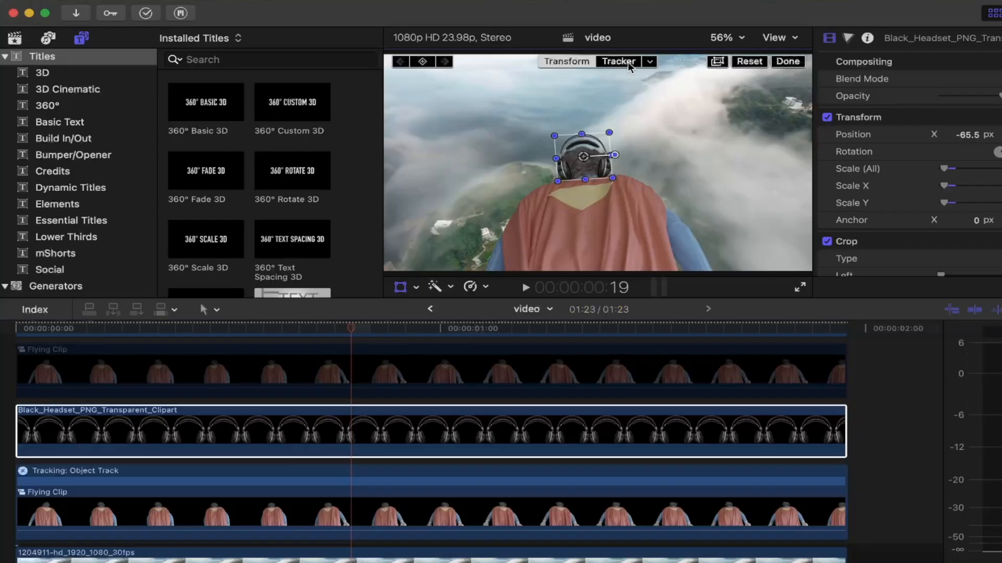
pyautogui.click(650, 62)
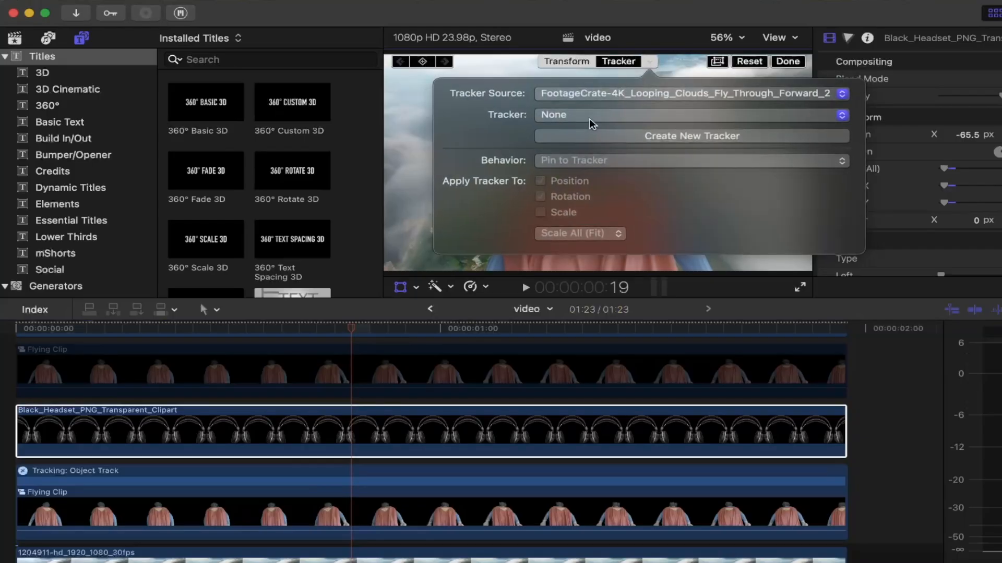
pyautogui.click(593, 93)
pyautogui.click(587, 110)
pyautogui.click(580, 117)
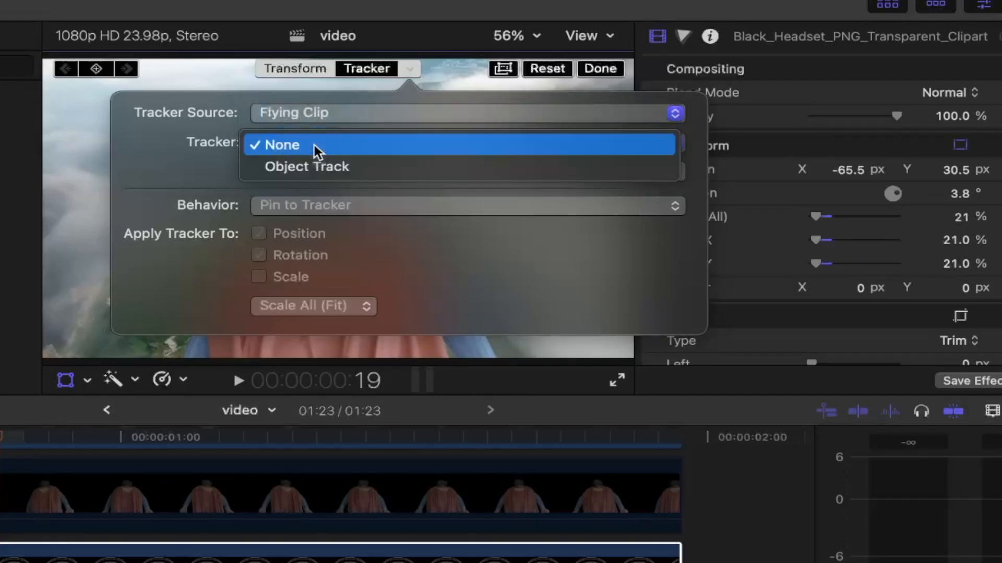
pyautogui.click(315, 161)
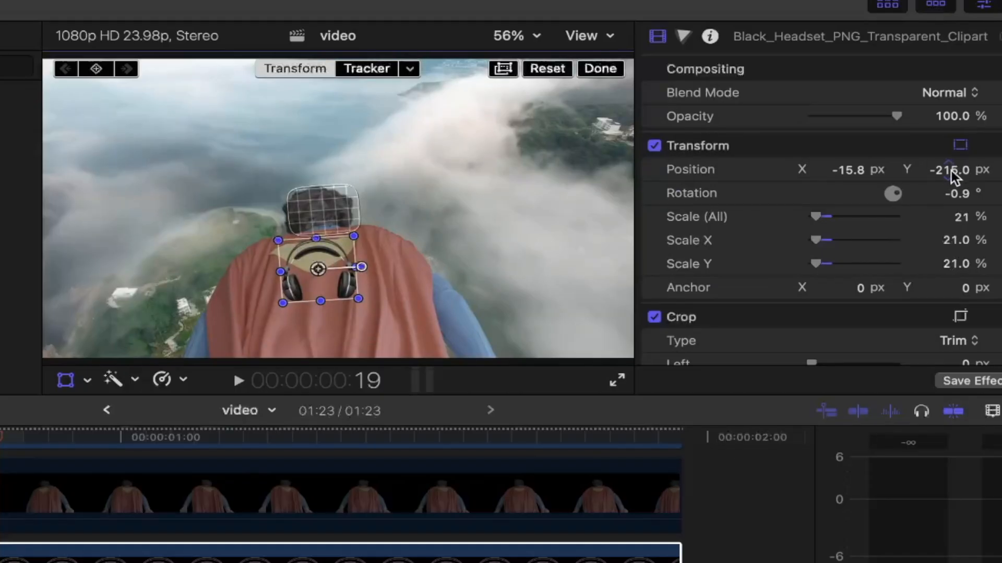
pyautogui.moveTo(950, 171)
pyautogui.mouseDown()
pyautogui.moveTo(950, 112)
pyautogui.moveTo(948, 166)
pyautogui.mouseUp()
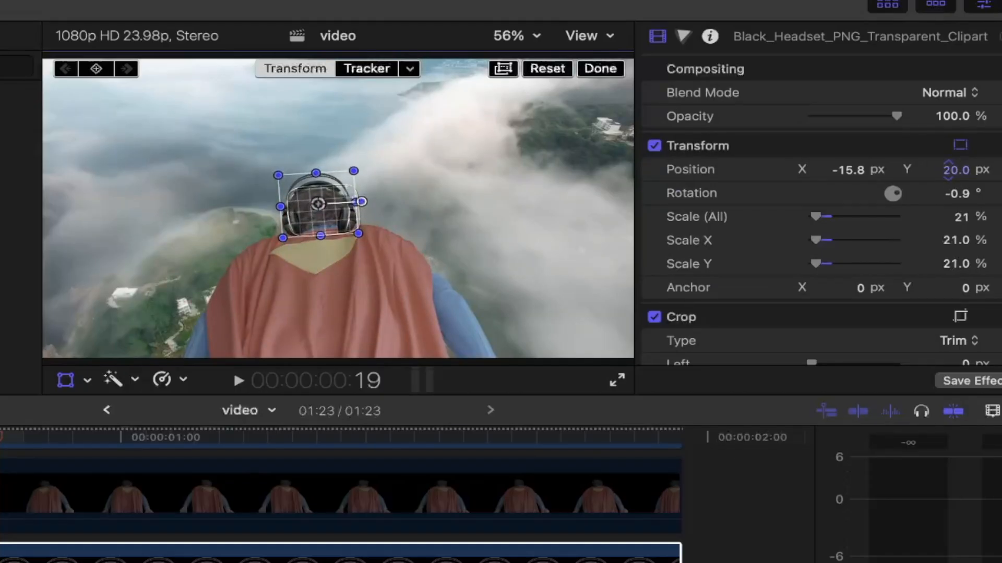
pyautogui.click(618, 72)
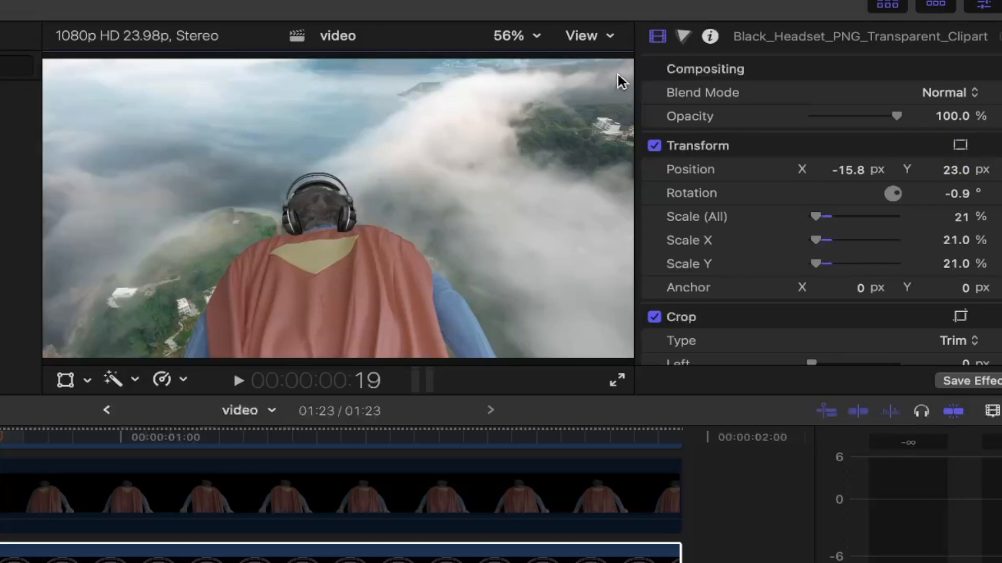
# Step: Play back the tracked headset and enable the upper Flying Clip in front of it
pyautogui.press('space')
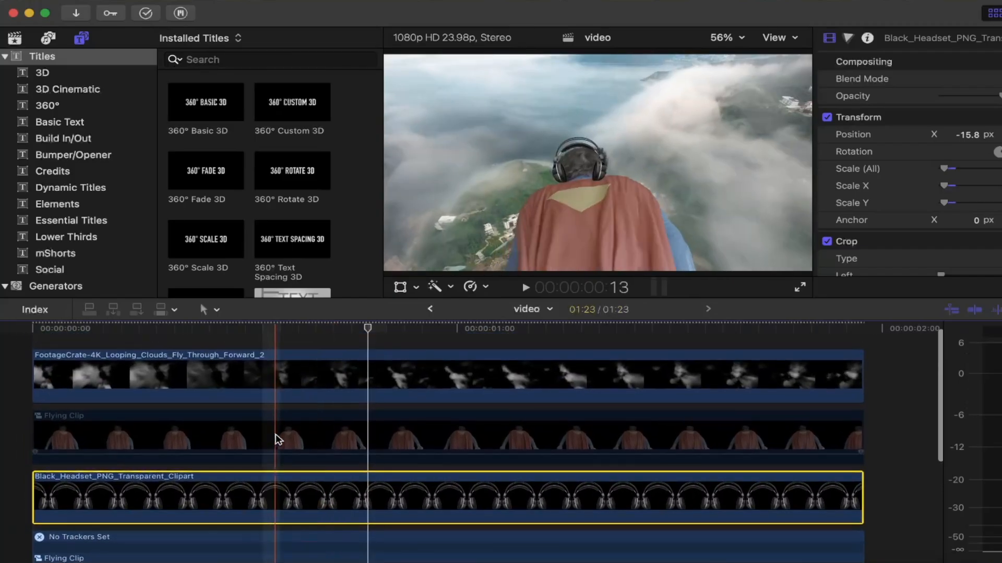
pyautogui.click(277, 440)
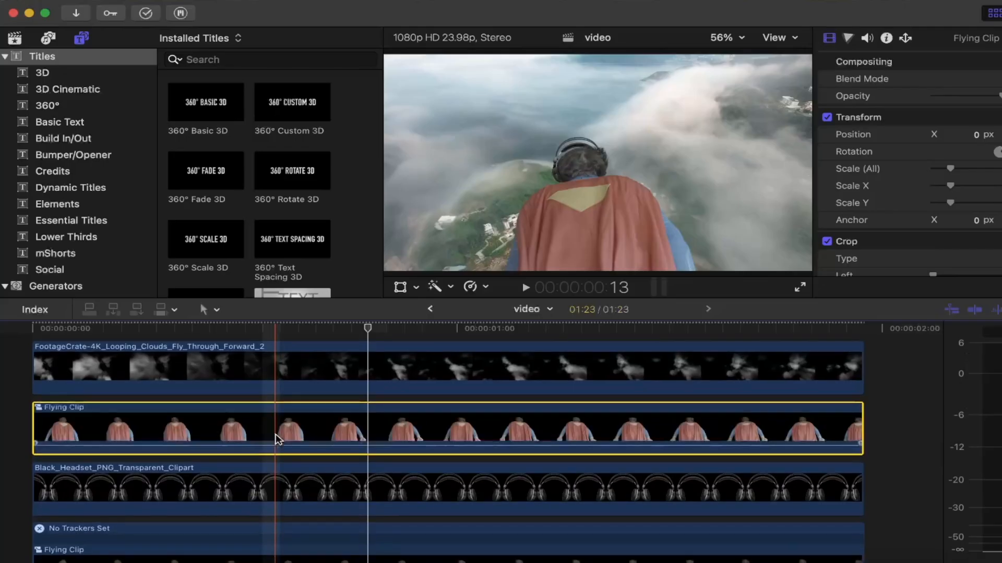
pyautogui.scroll(1, 279, 440)
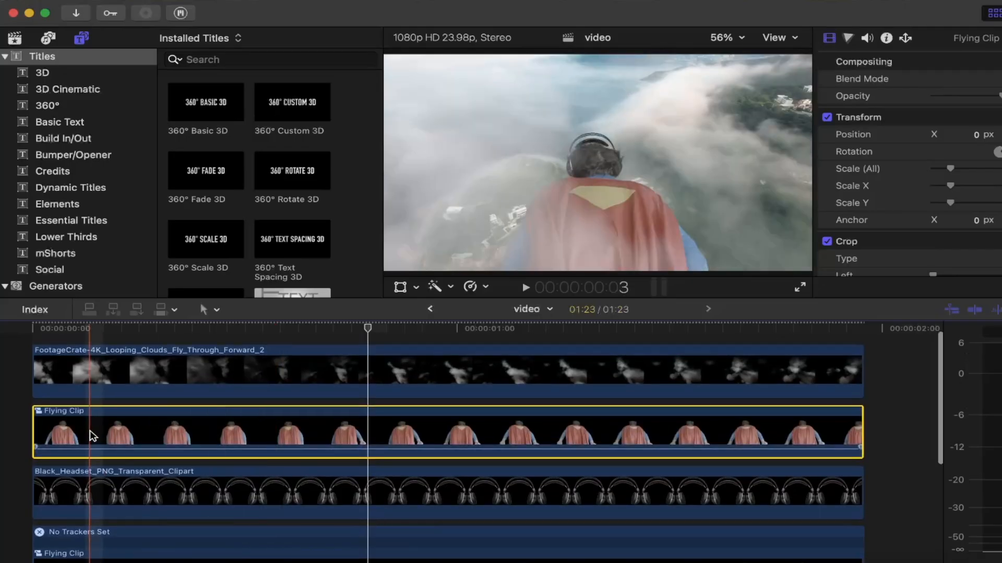
# Step: Select the headset clip between the two Flying Clip layers and adjust its horizontal position over the actor's head
pyautogui.scroll(-2, 81, 428)
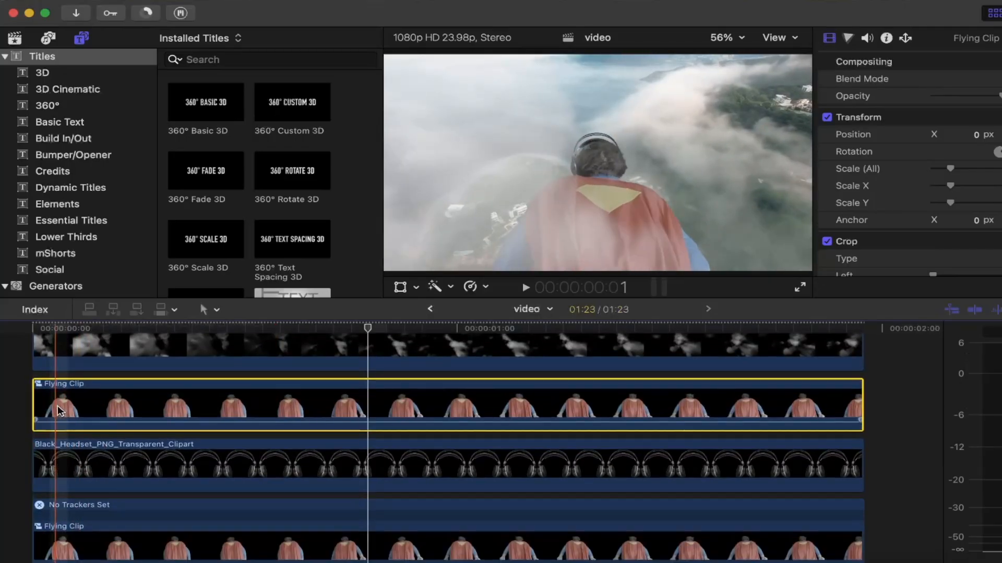
pyautogui.click(308, 448)
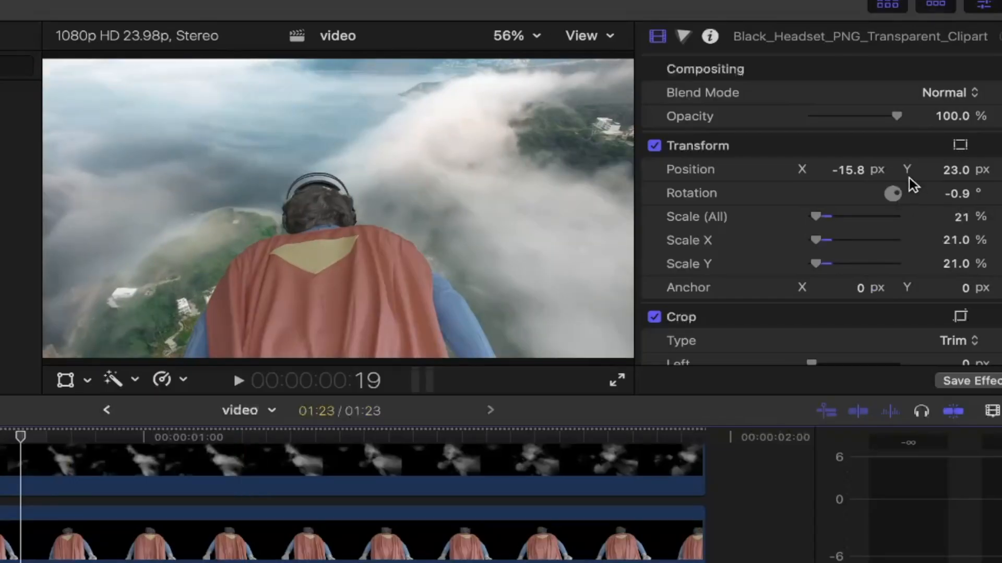
pyautogui.moveTo(862, 175); pyautogui.dragTo(870, 175)
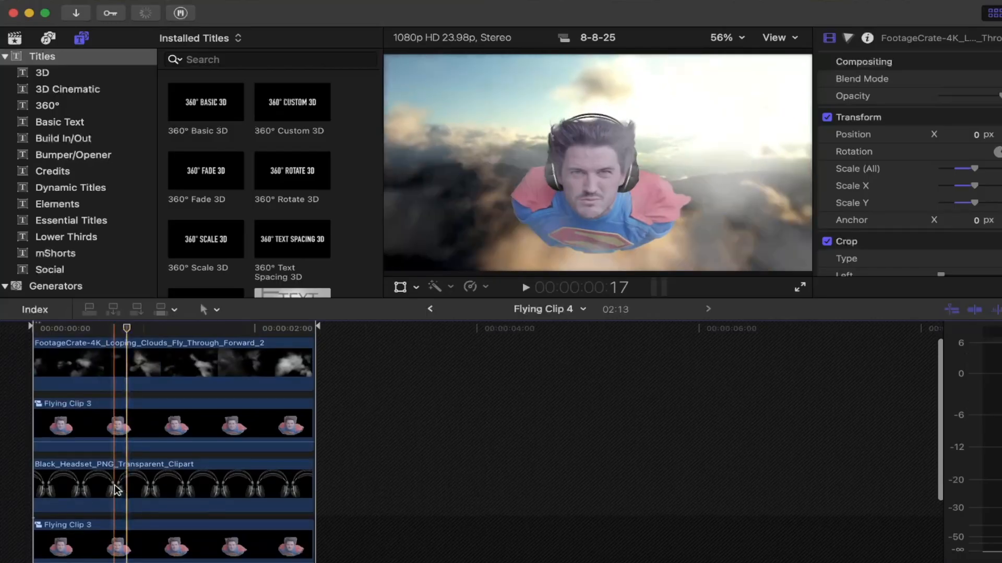
# Step: Examine the tracked lower Flying Clip 3, headset, upper Flying Clip 3 and cloud layers in Flying Clip 4, and return to the Flying project
pyautogui.click(120, 538)
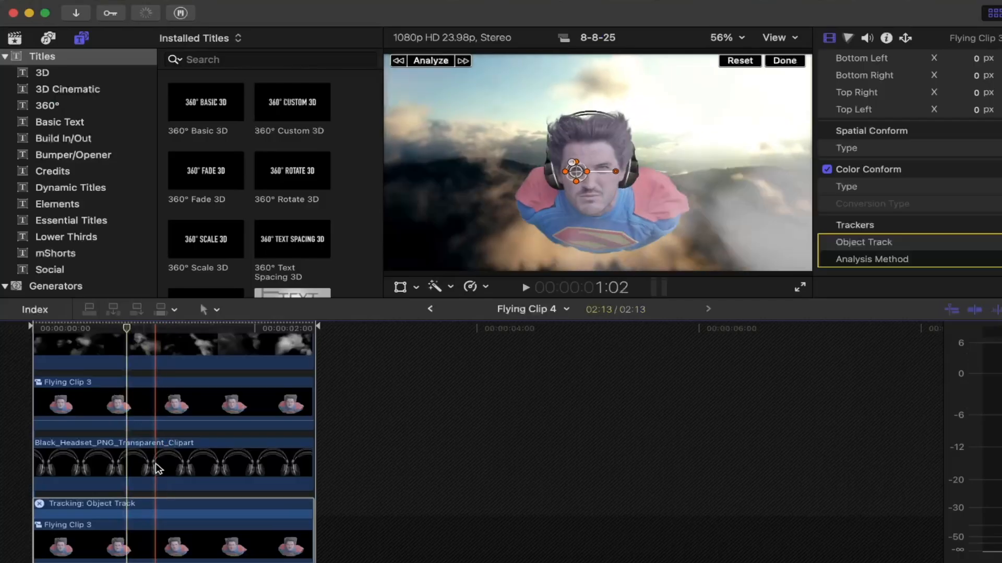
pyautogui.click(156, 466)
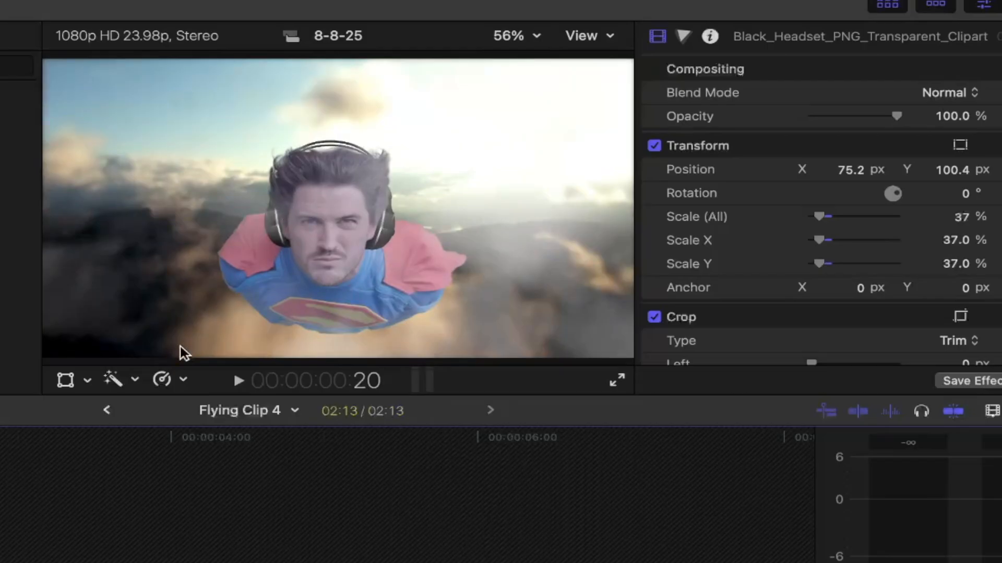
pyautogui.click(110, 400)
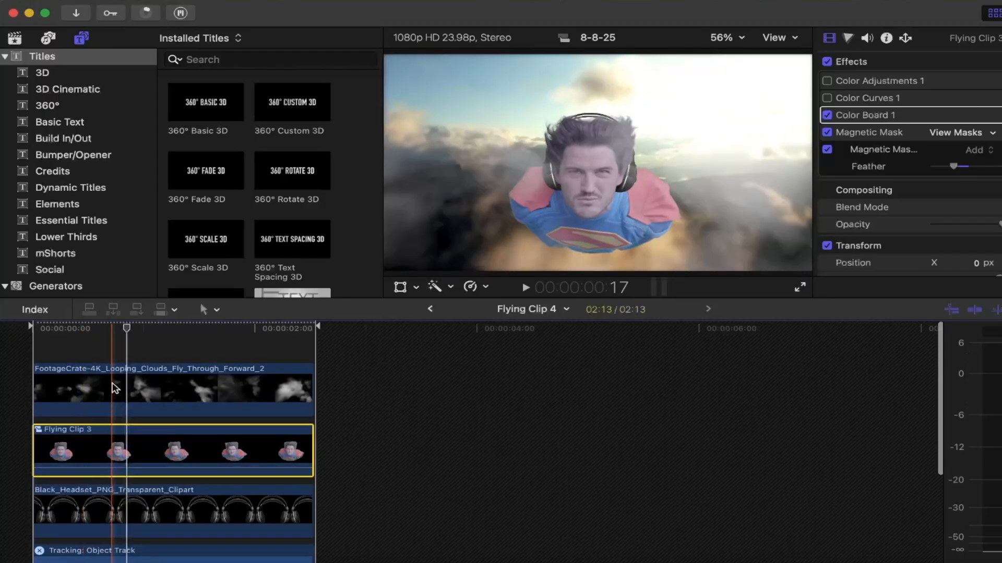
pyautogui.click(135, 383)
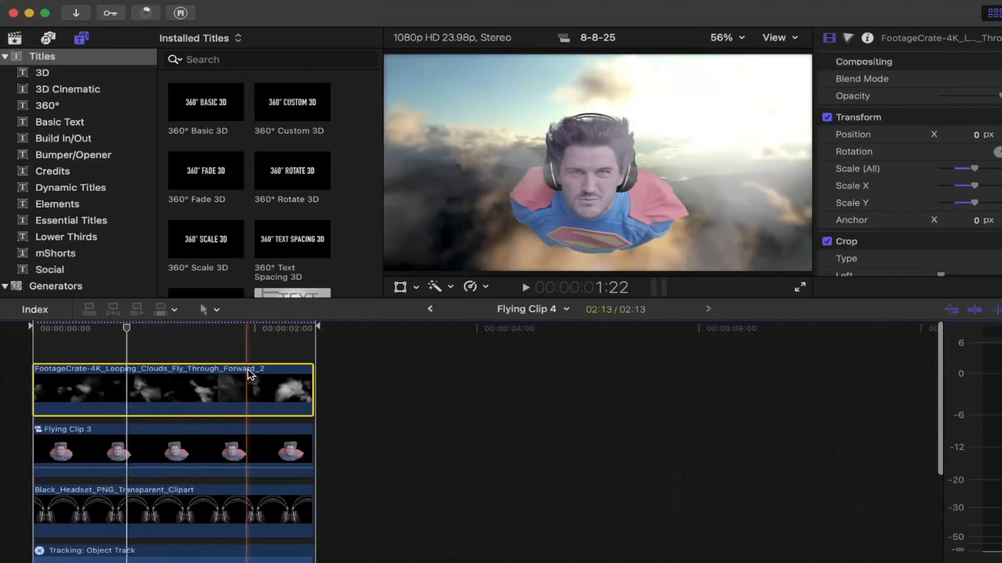
pyautogui.press('super+bracketleft')
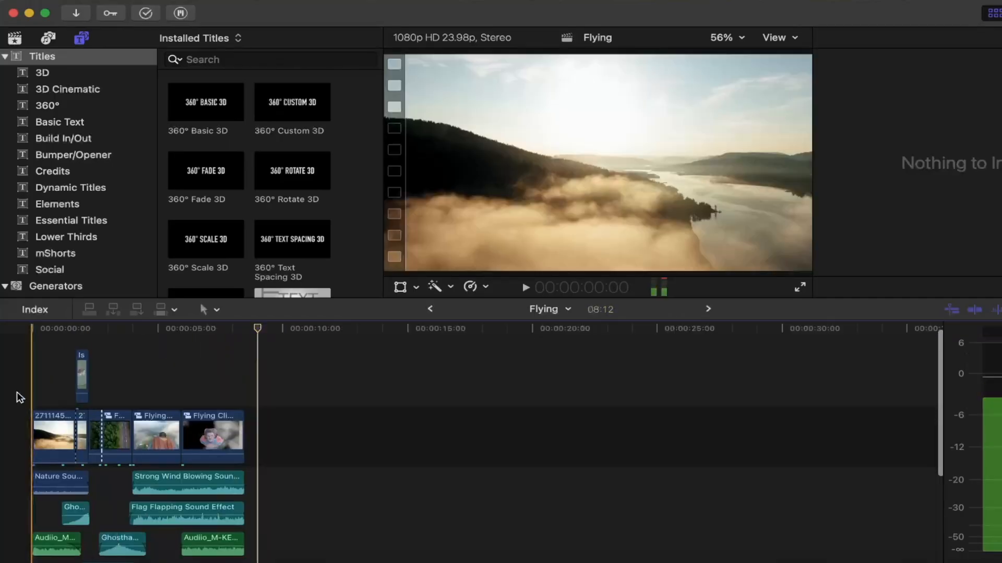